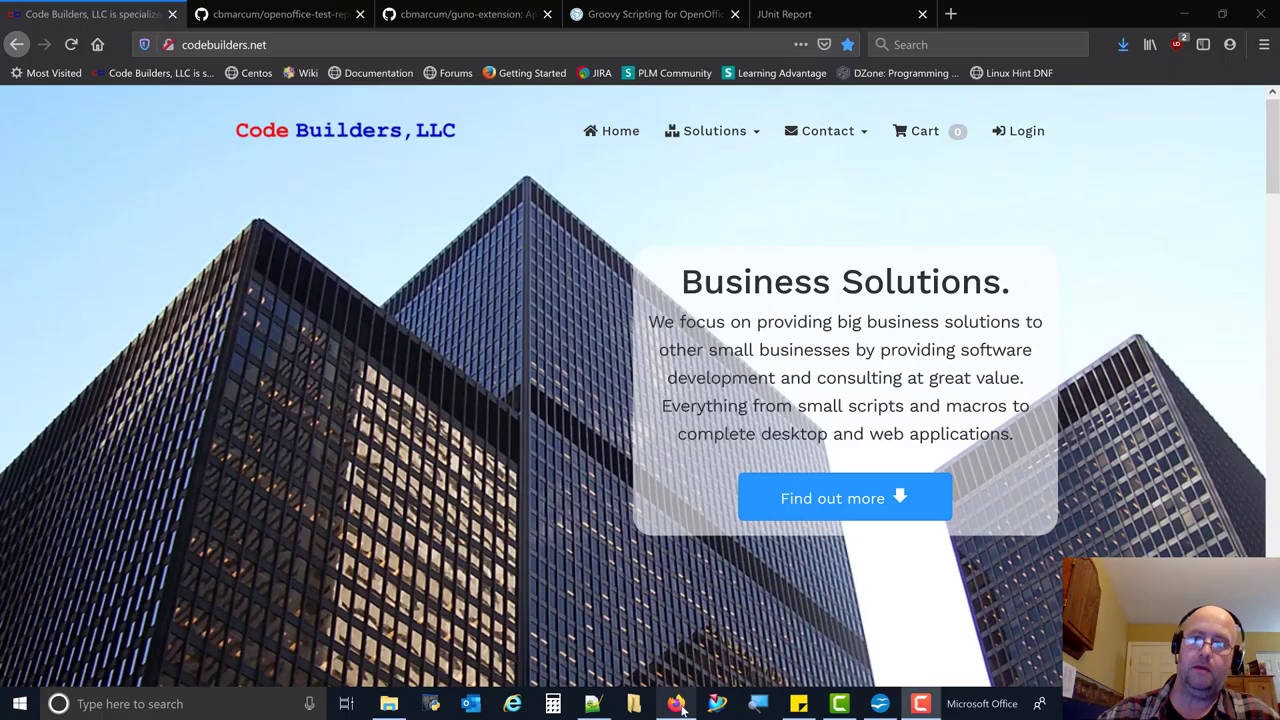
Step: Open the JUnit Report page and examine its test summary and the class, method, status and message records
{"action": "left_click", "coordinate": [832, 15]}
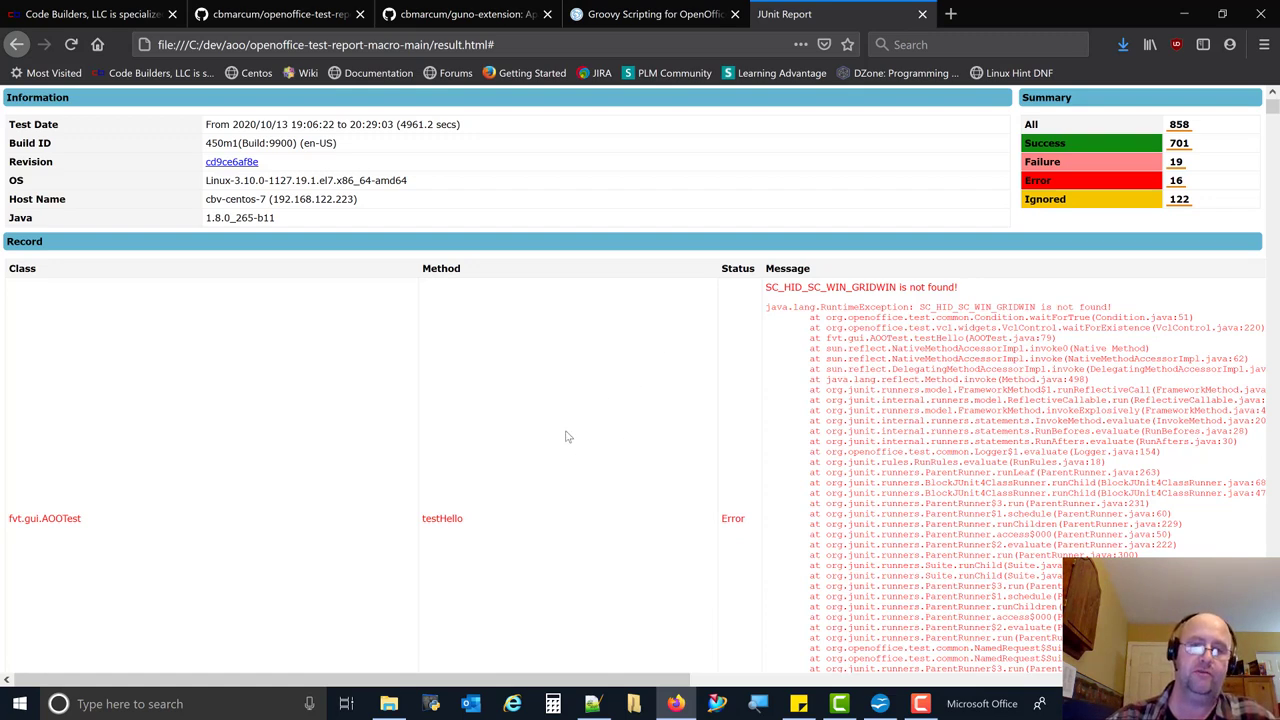
{"action": "scroll", "coordinate": [531, 445], "scroll_direction": "down", "scroll_amount": 2}
{"action": "scroll", "coordinate": [530, 451], "scroll_direction": "down", "scroll_amount": 3}
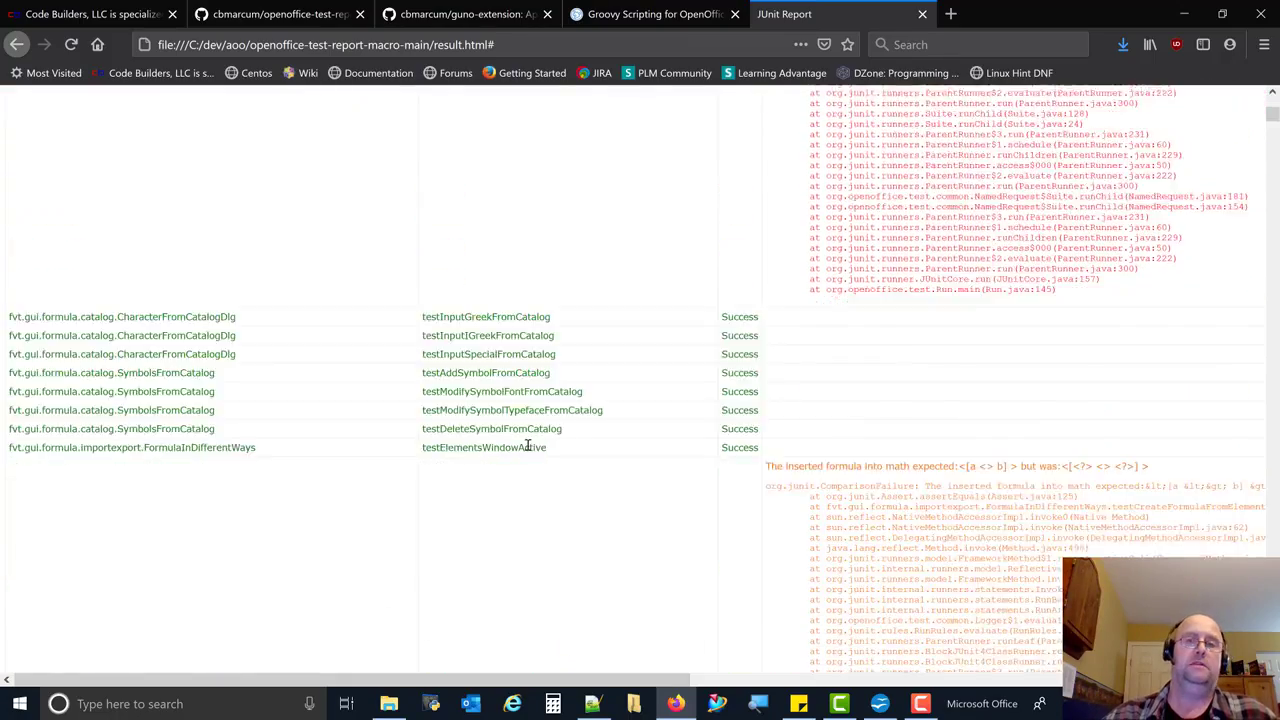
{"action": "scroll", "coordinate": [529, 440], "scroll_direction": "up", "scroll_amount": 1}
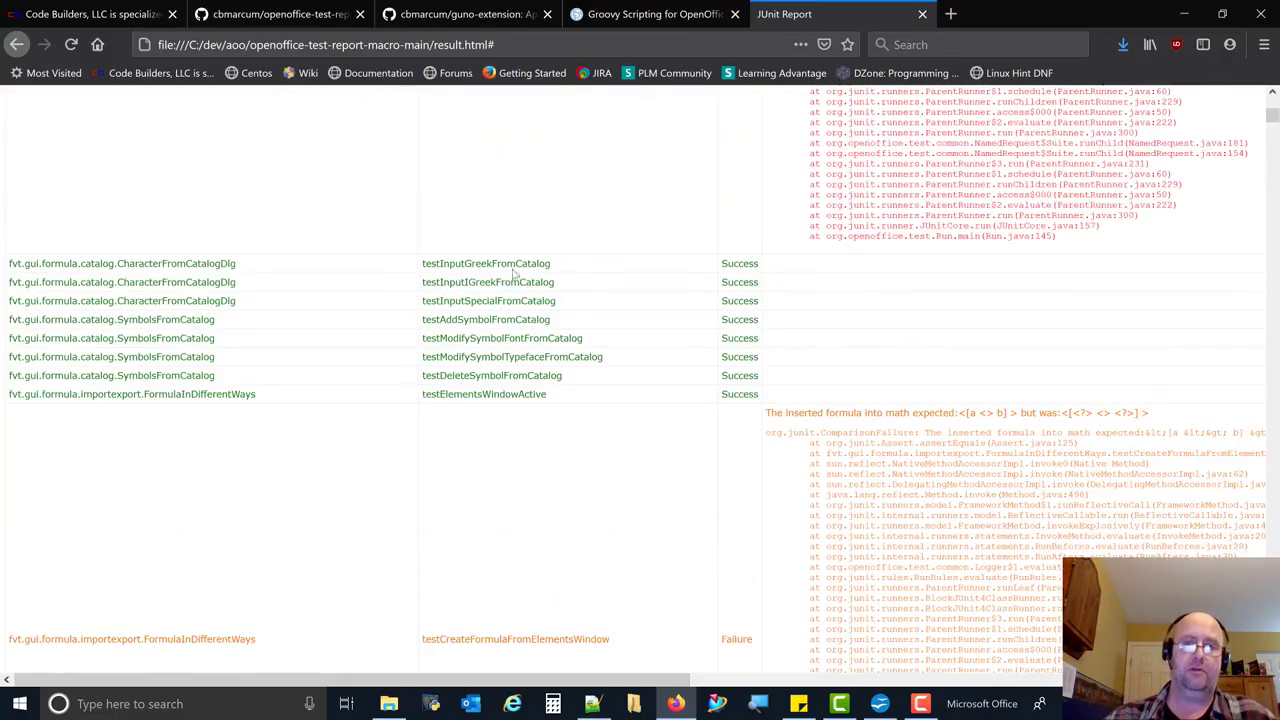
{"action": "scroll", "coordinate": [654, 400], "scroll_direction": "down", "scroll_amount": 4}
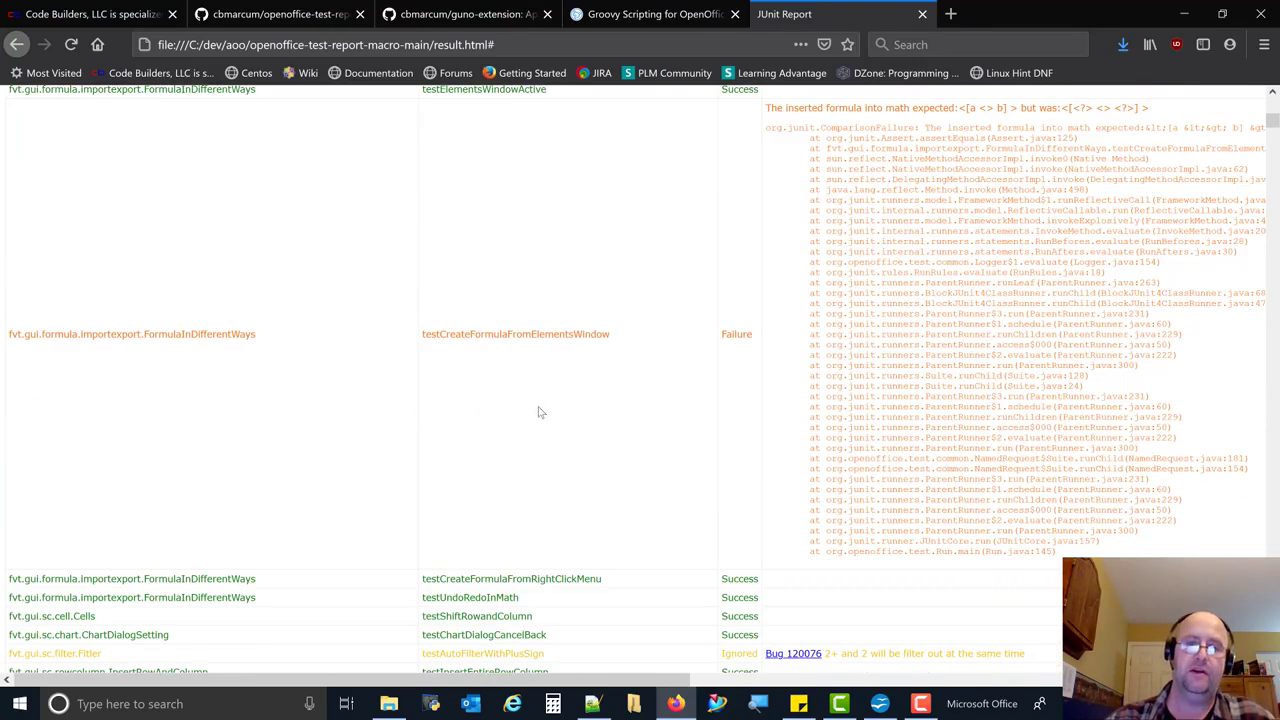
{"action": "scroll", "coordinate": [540, 414], "scroll_direction": "down", "scroll_amount": 2}
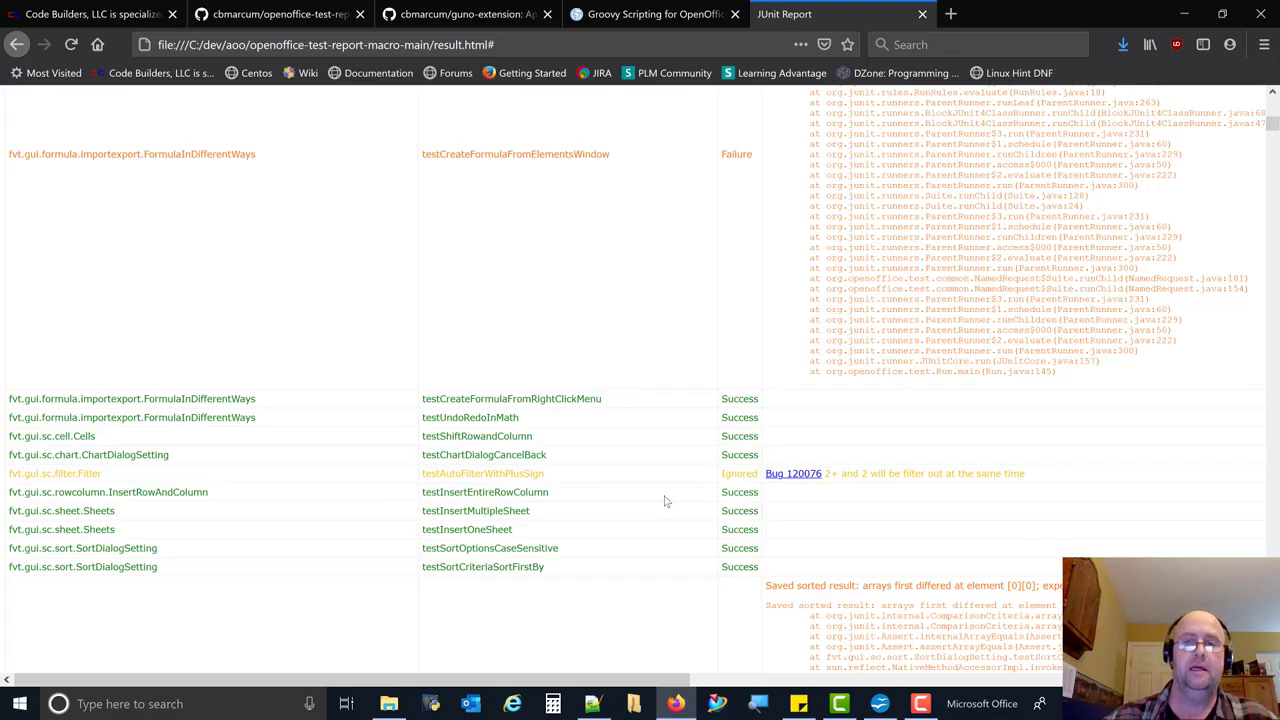
{"action": "scroll", "coordinate": [666, 501], "scroll_direction": "down", "scroll_amount": 10}
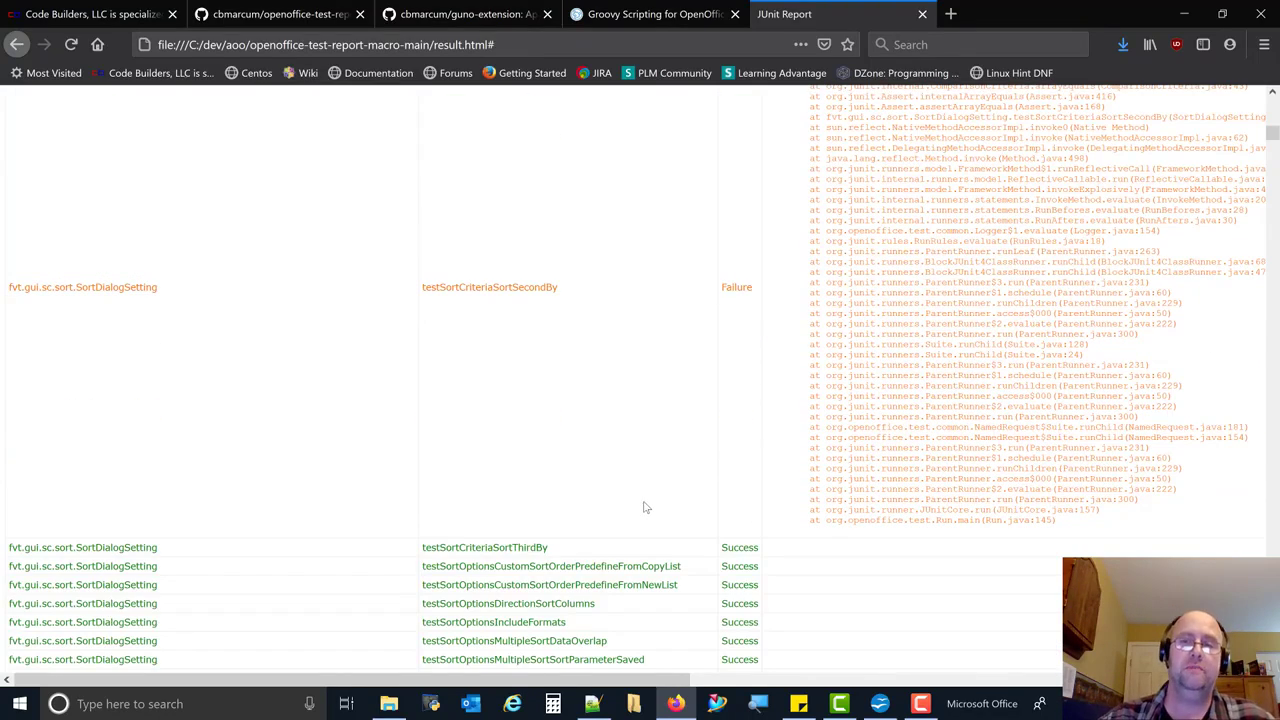
{"action": "scroll", "coordinate": [645, 507], "scroll_direction": "up", "scroll_amount": 10}
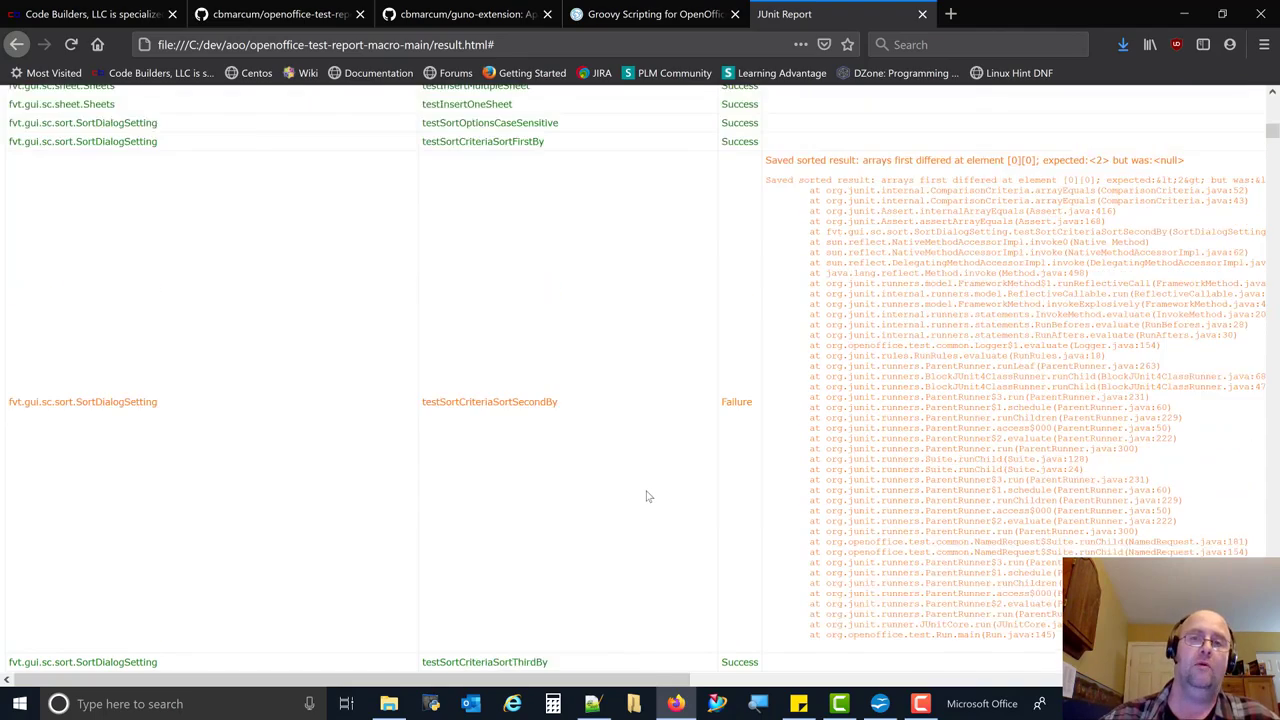
{"action": "scroll", "coordinate": [640, 501], "scroll_direction": "up", "scroll_amount": 5}
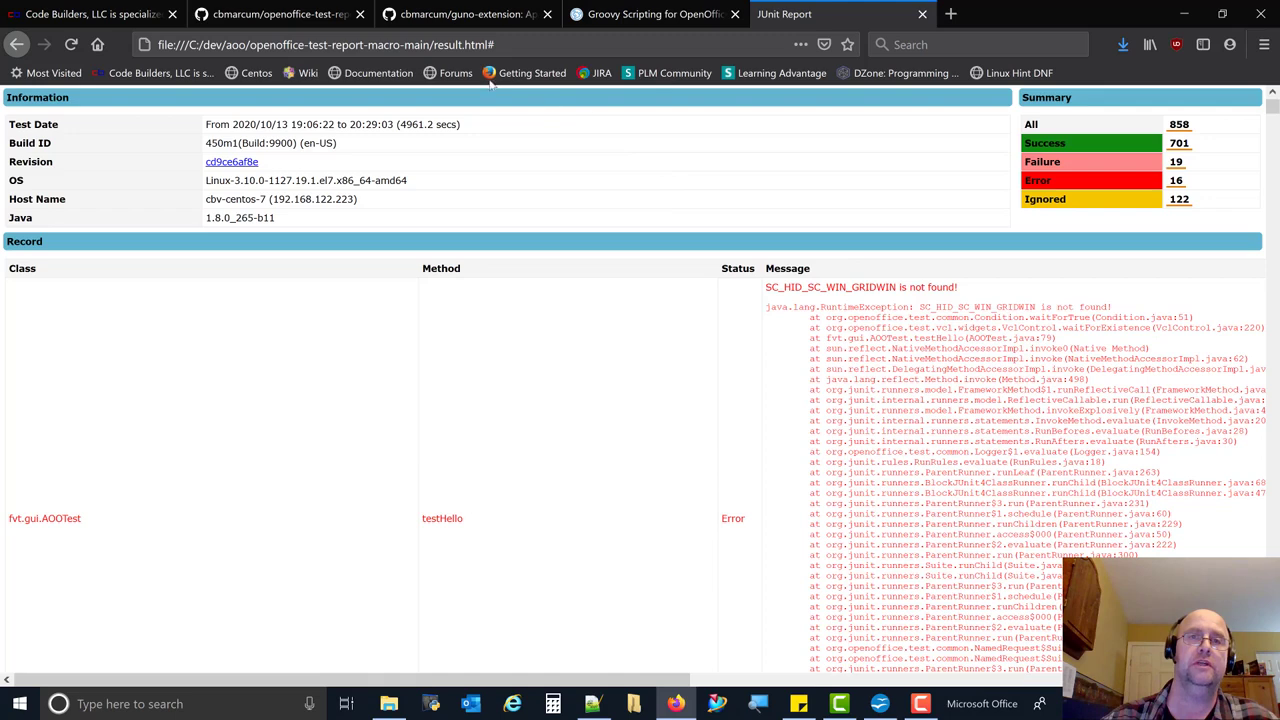
Step: View the files in the openoffice-test-report-macro GitHub repository and compare its result.html with the open JUnit report
{"action": "left_click", "coordinate": [307, 16]}
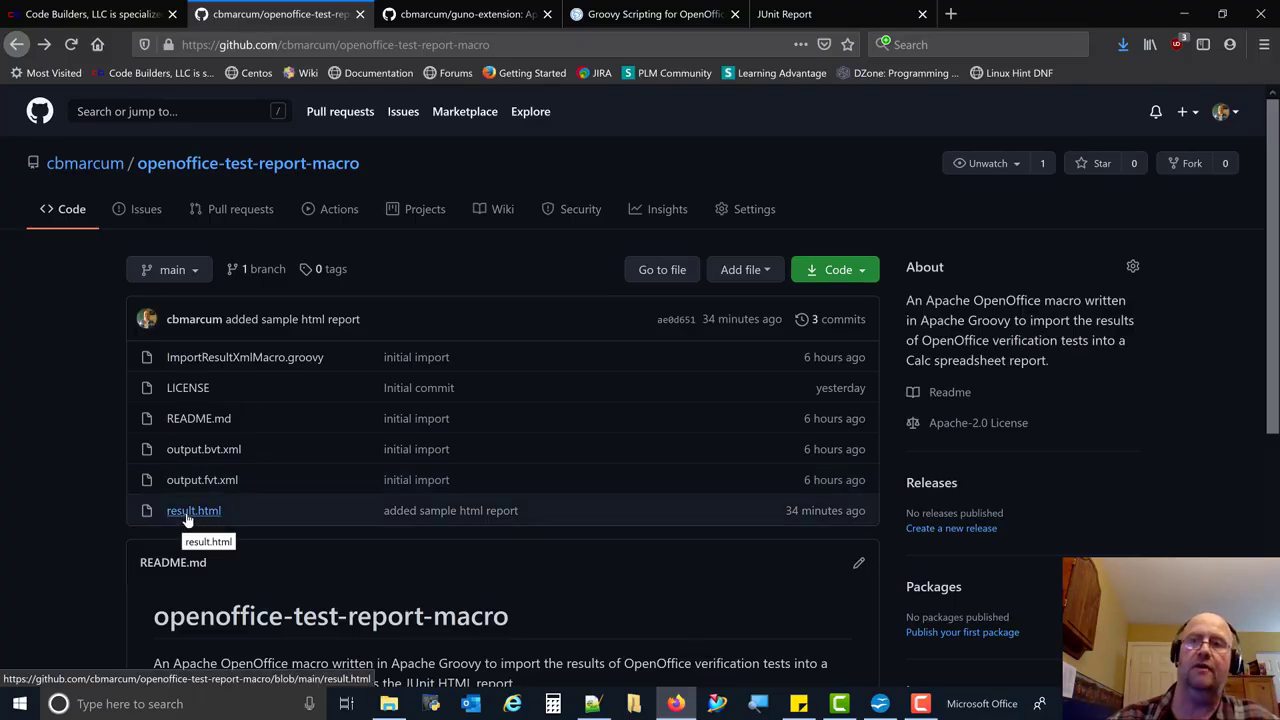
{"action": "left_click", "coordinate": [815, 16]}
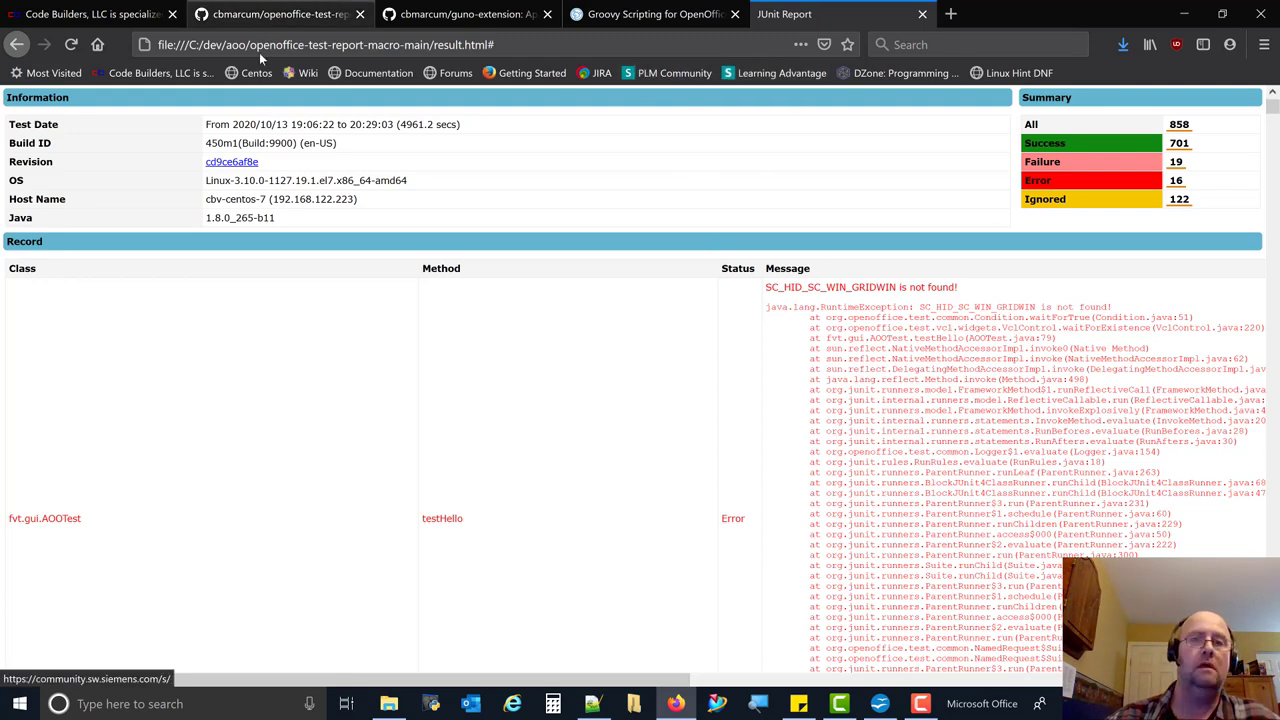
{"action": "left_click", "coordinate": [270, 15]}
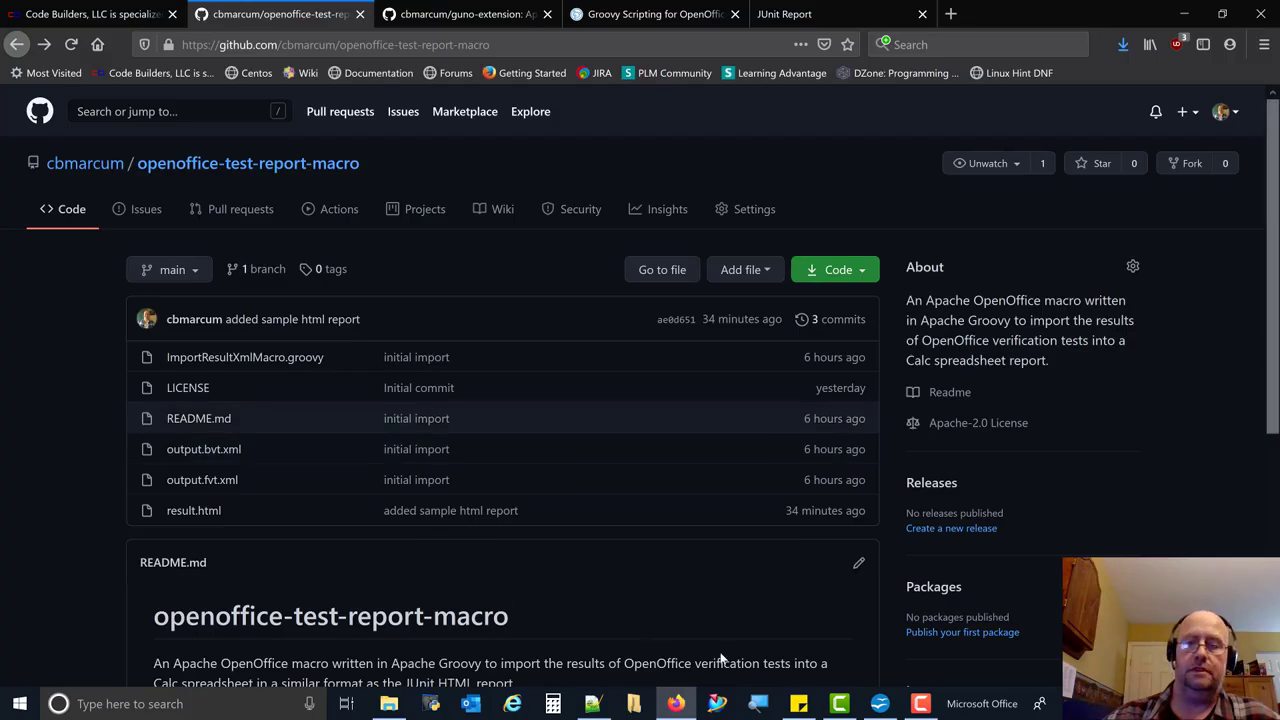
Step: Look up Groovy Scripting for OpenOffice among the installed extensions in OpenOffice, and view its extension page in Firefox
{"action": "left_click", "coordinate": [880, 706]}
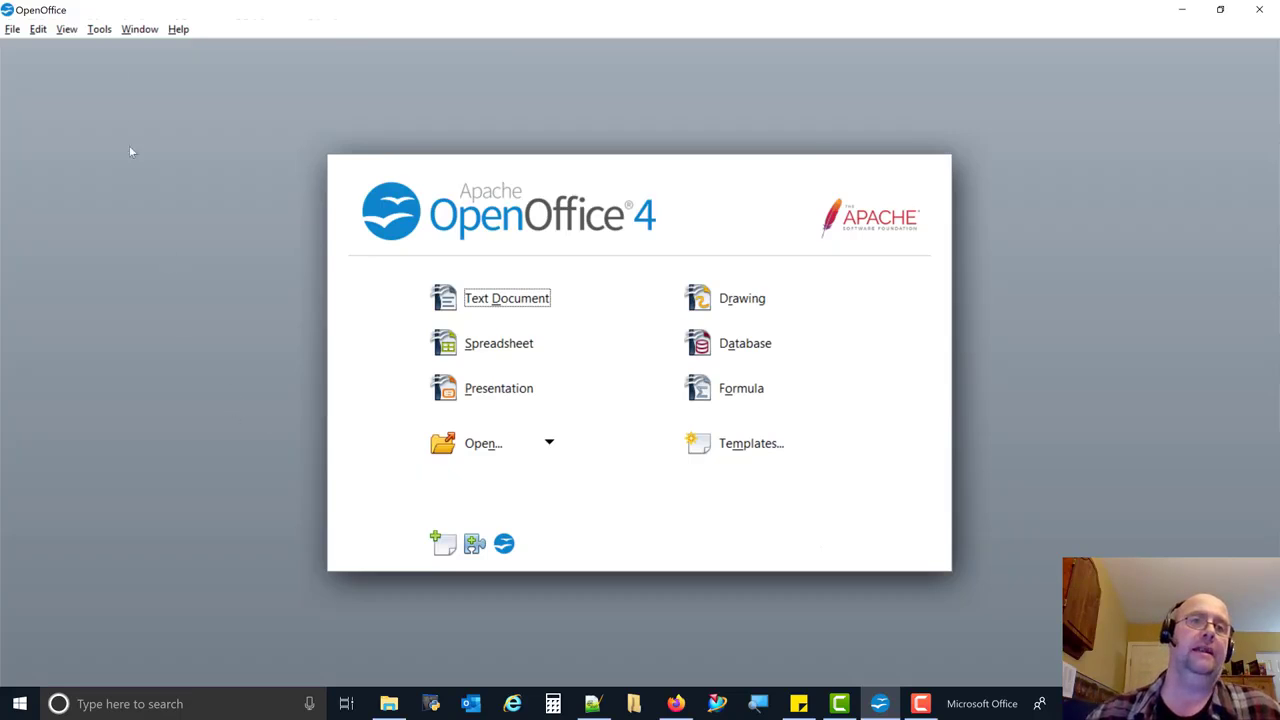
{"action": "left_click", "coordinate": [100, 30]}
{"action": "left_click", "coordinate": [118, 63]}
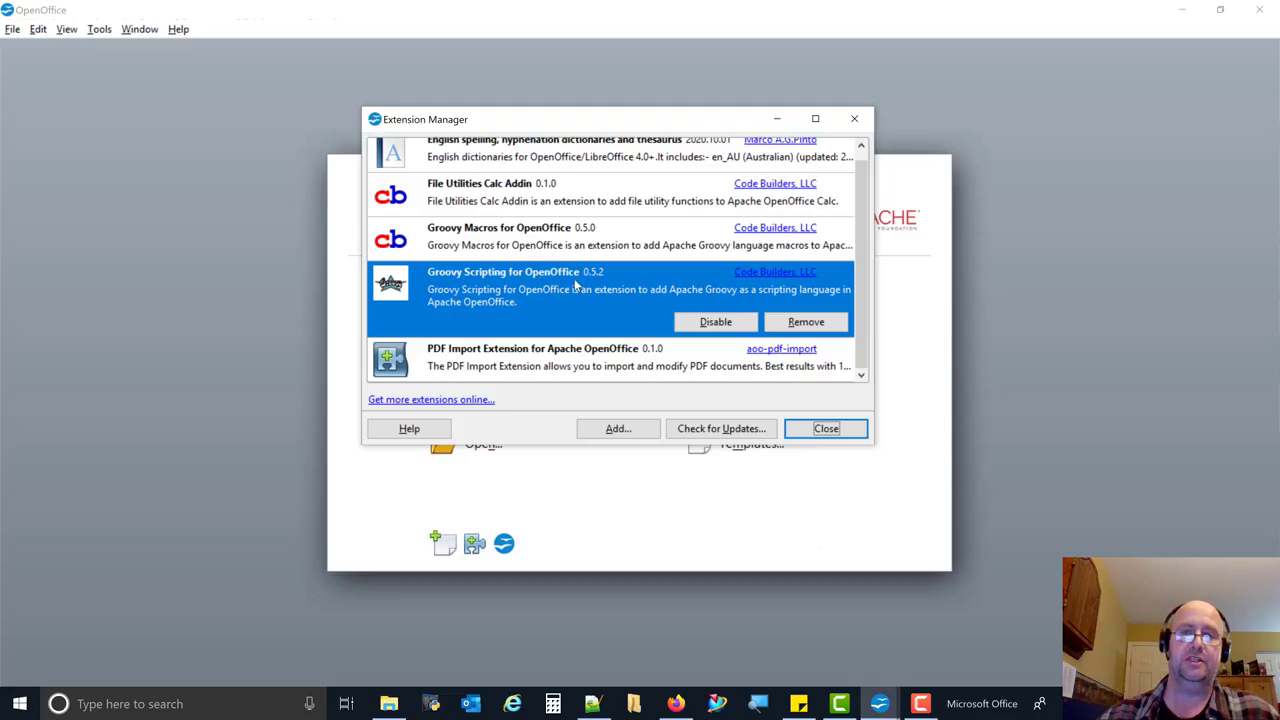
{"action": "left_click", "coordinate": [826, 429]}
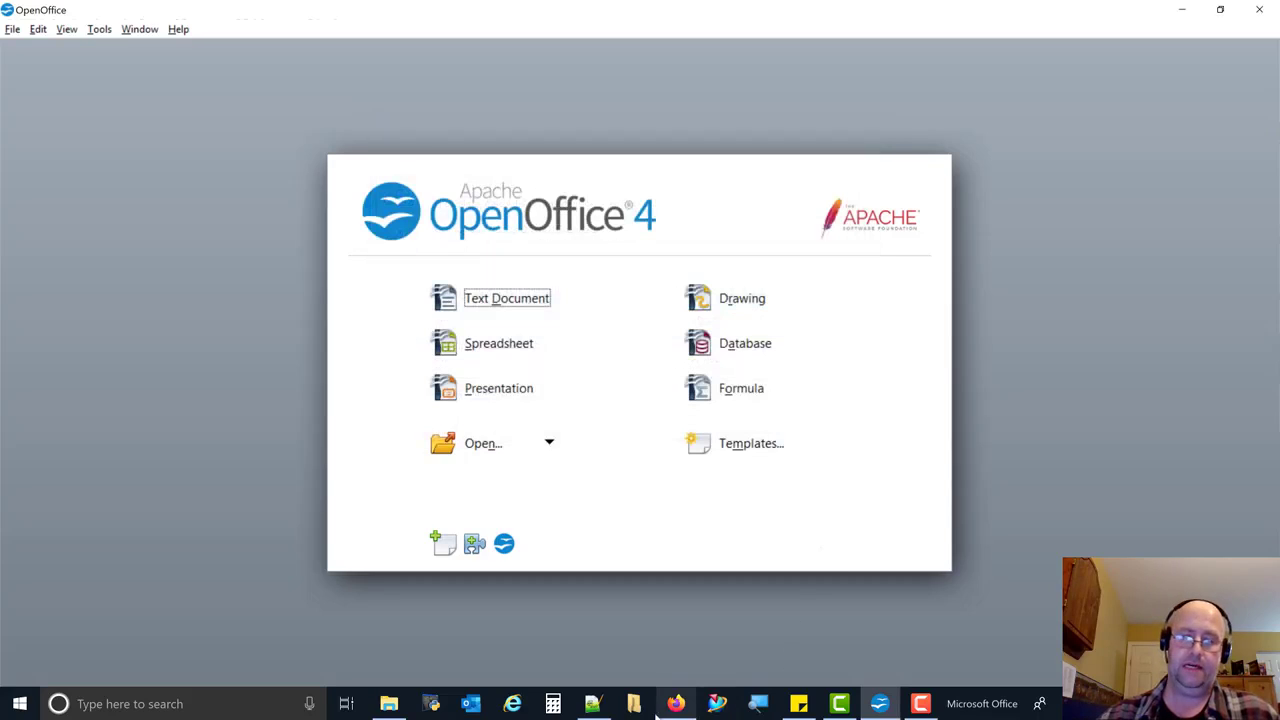
{"action": "left_click", "coordinate": [676, 703]}
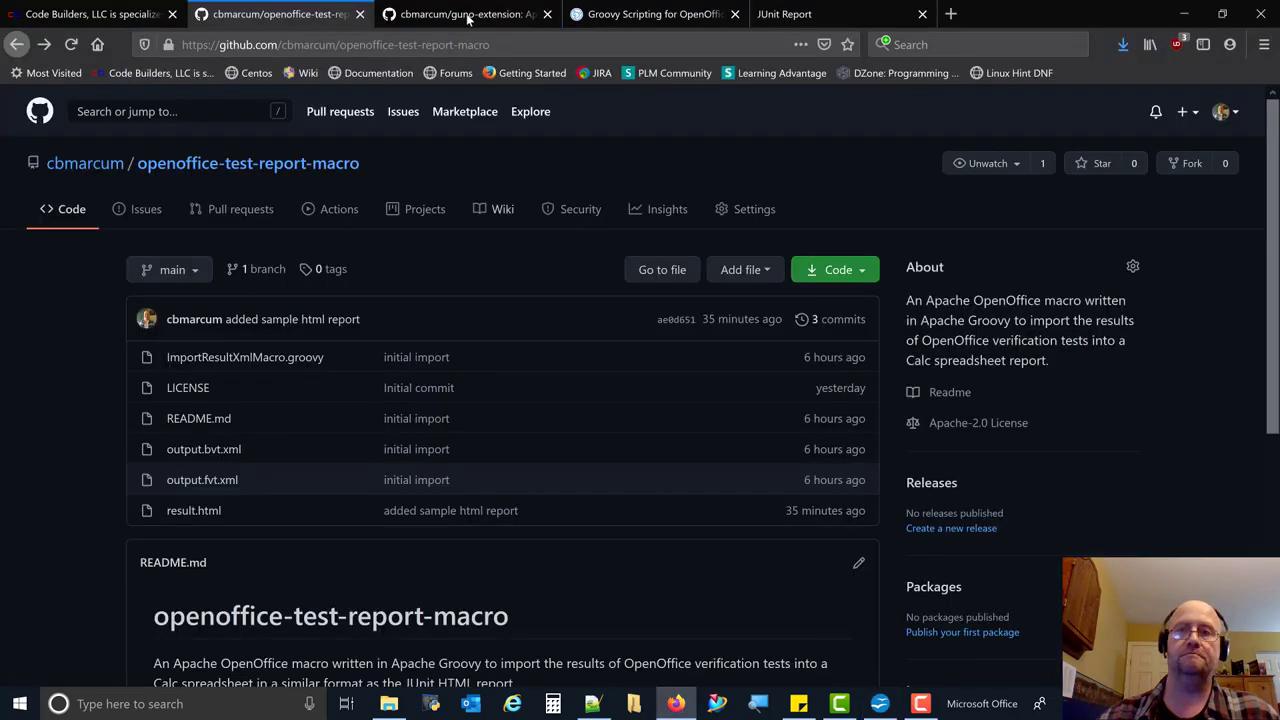
{"action": "left_click", "coordinate": [634, 17]}
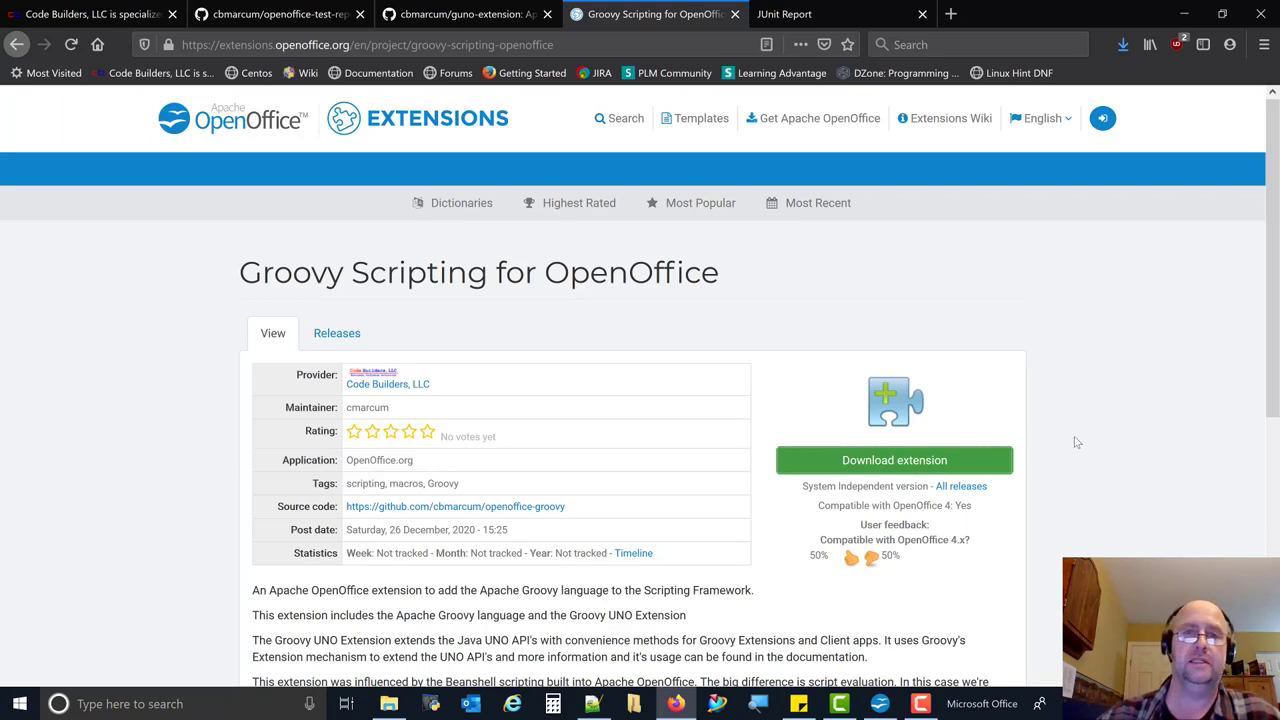
Step: Switch to OpenOffice, create a new spreadsheet, and add a Groovy macro library named Library1 under My Macros
{"action": "left_click", "coordinate": [880, 704]}
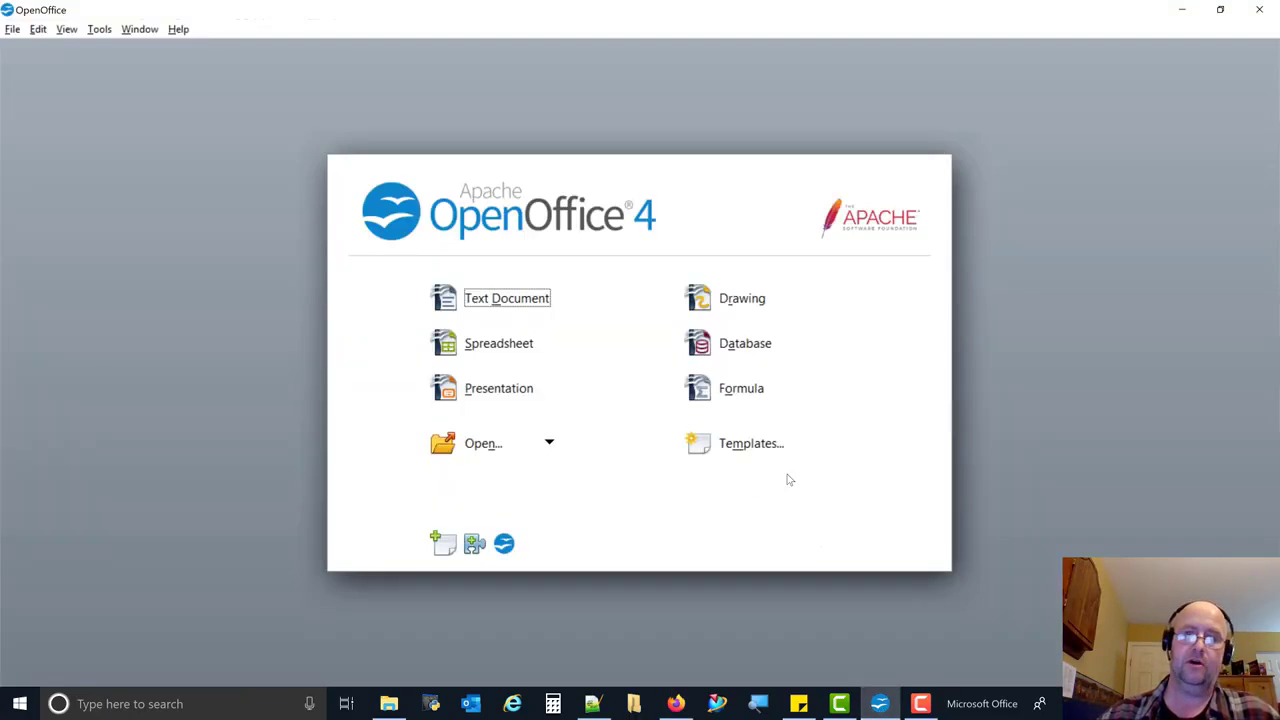
{"action": "left_click", "coordinate": [484, 345]}
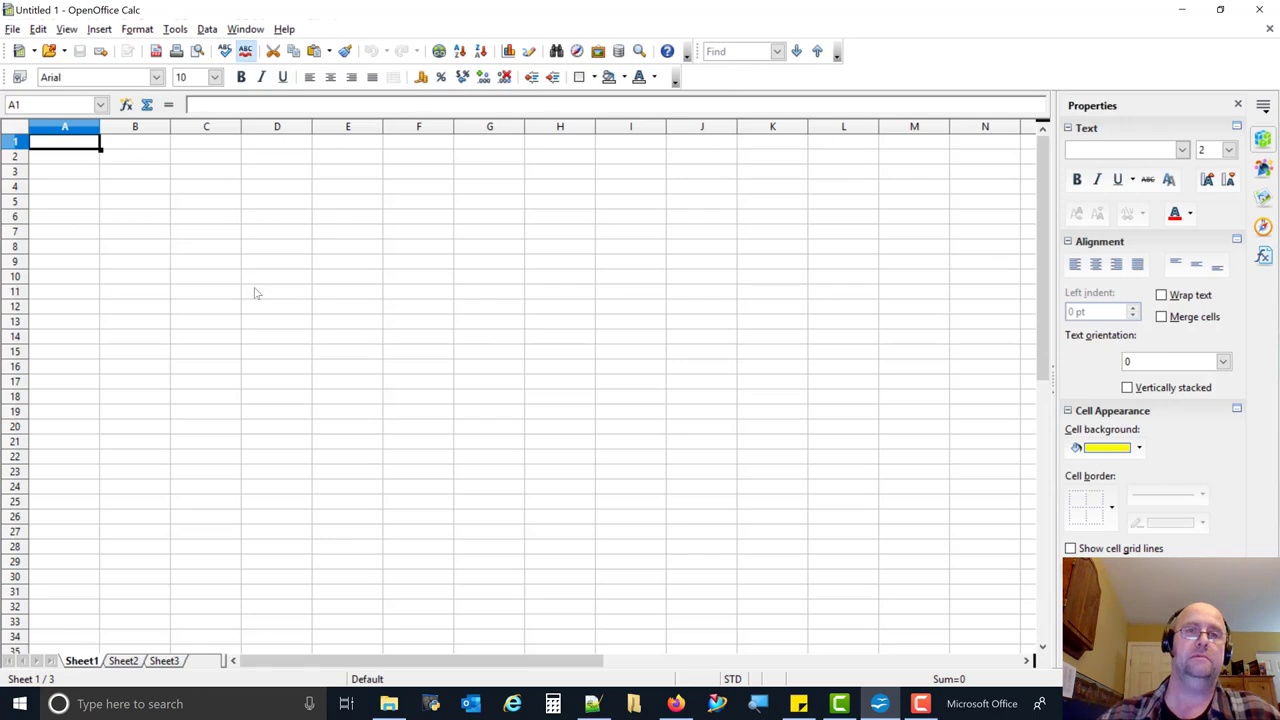
{"action": "left_click", "coordinate": [176, 30]}
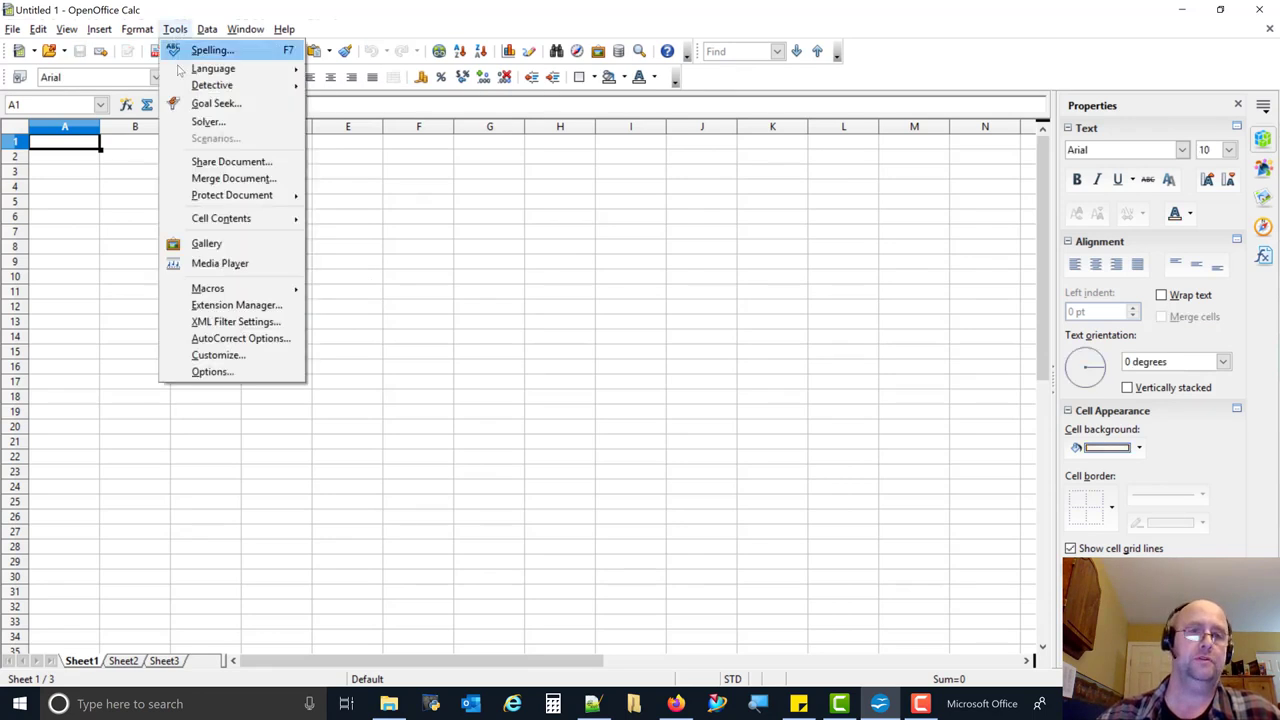
{"action": "mouse_move", "coordinate": [222, 292]}
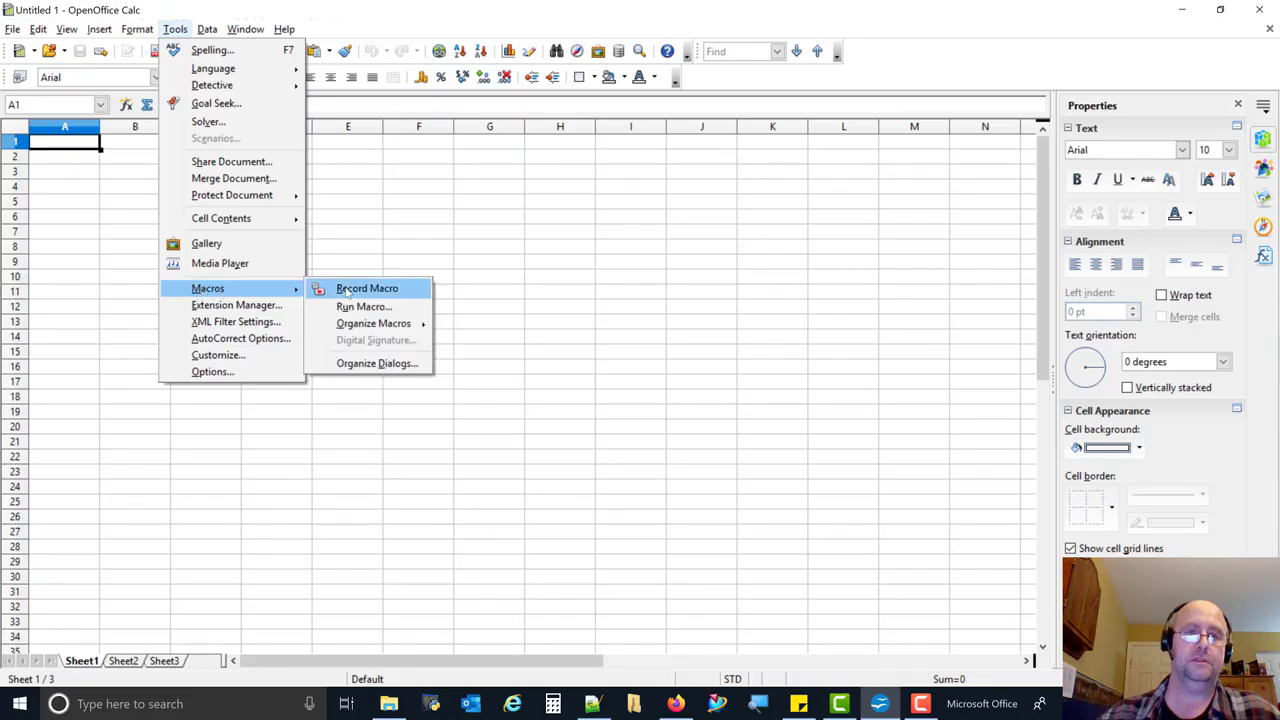
{"action": "mouse_move", "coordinate": [403, 328]}
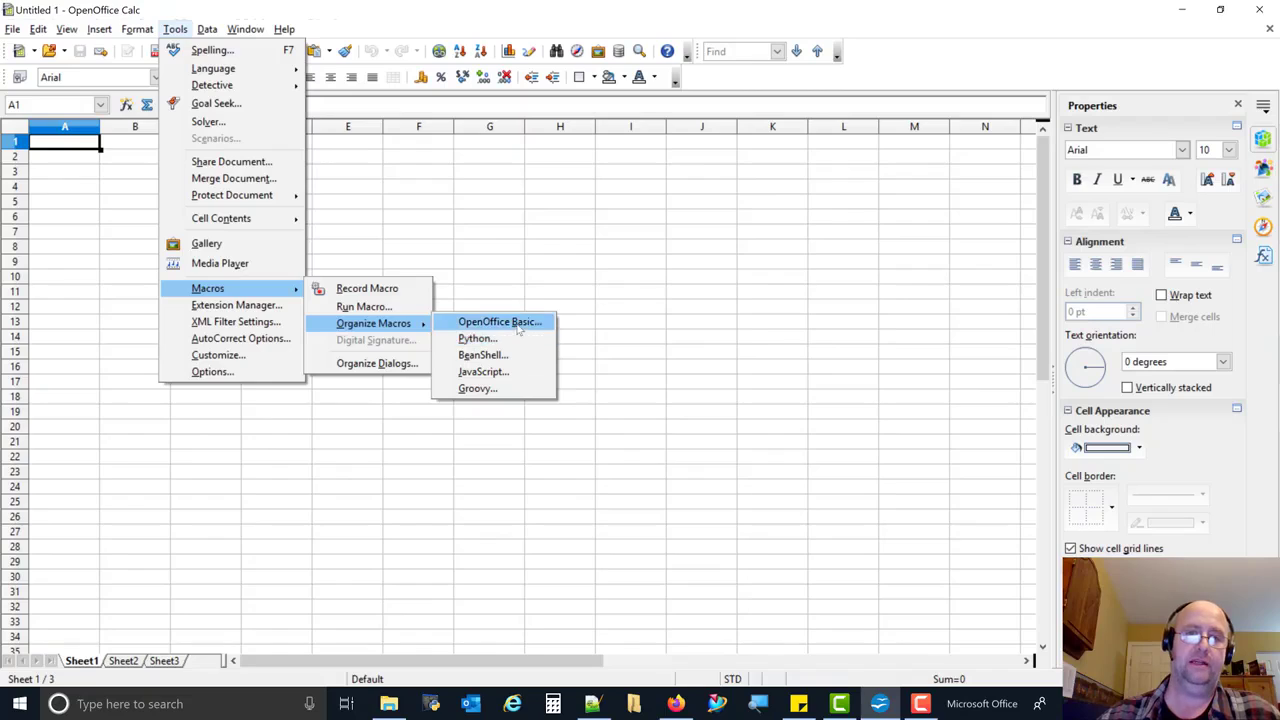
{"action": "left_click", "coordinate": [485, 392]}
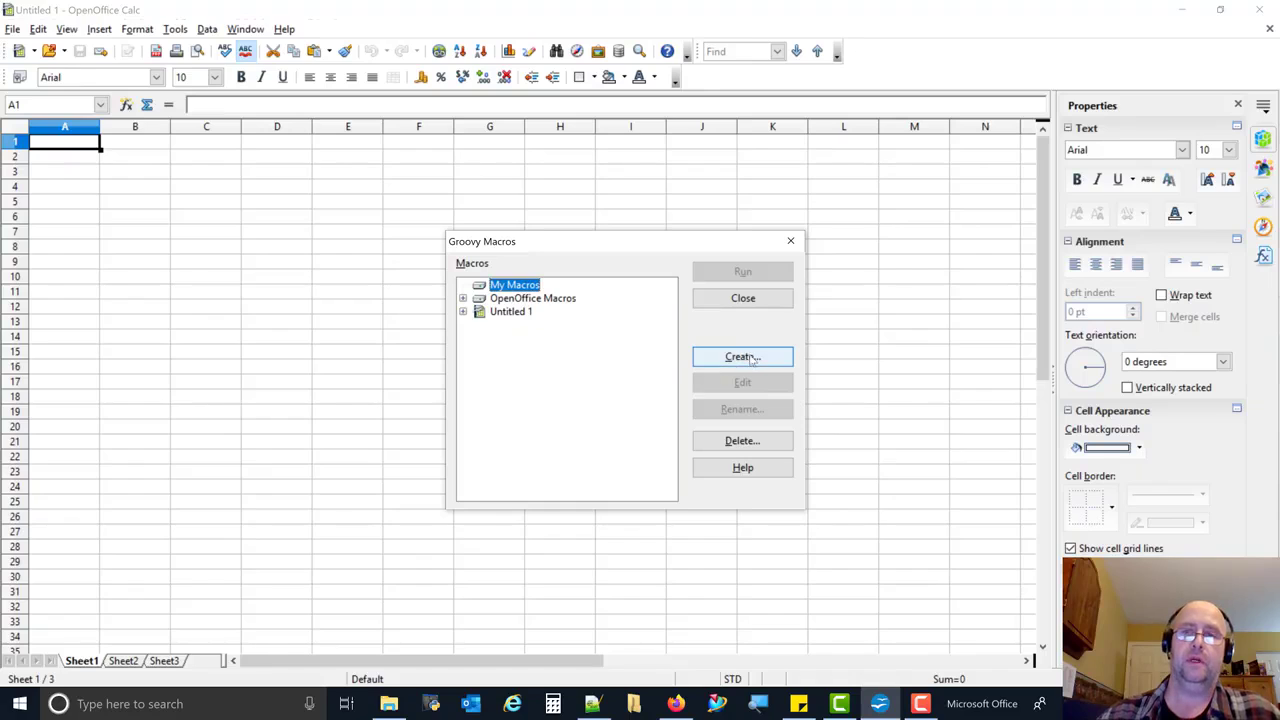
{"action": "left_click", "coordinate": [752, 359]}
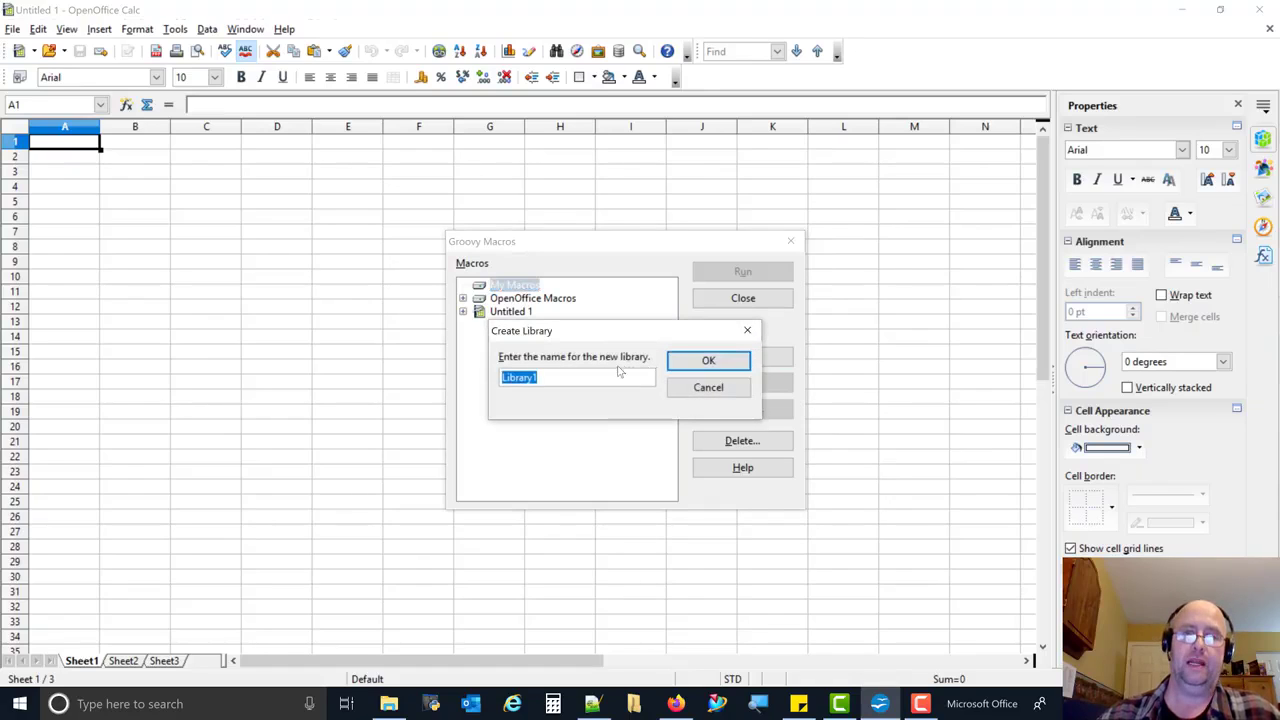
{"action": "left_click", "coordinate": [710, 365]}
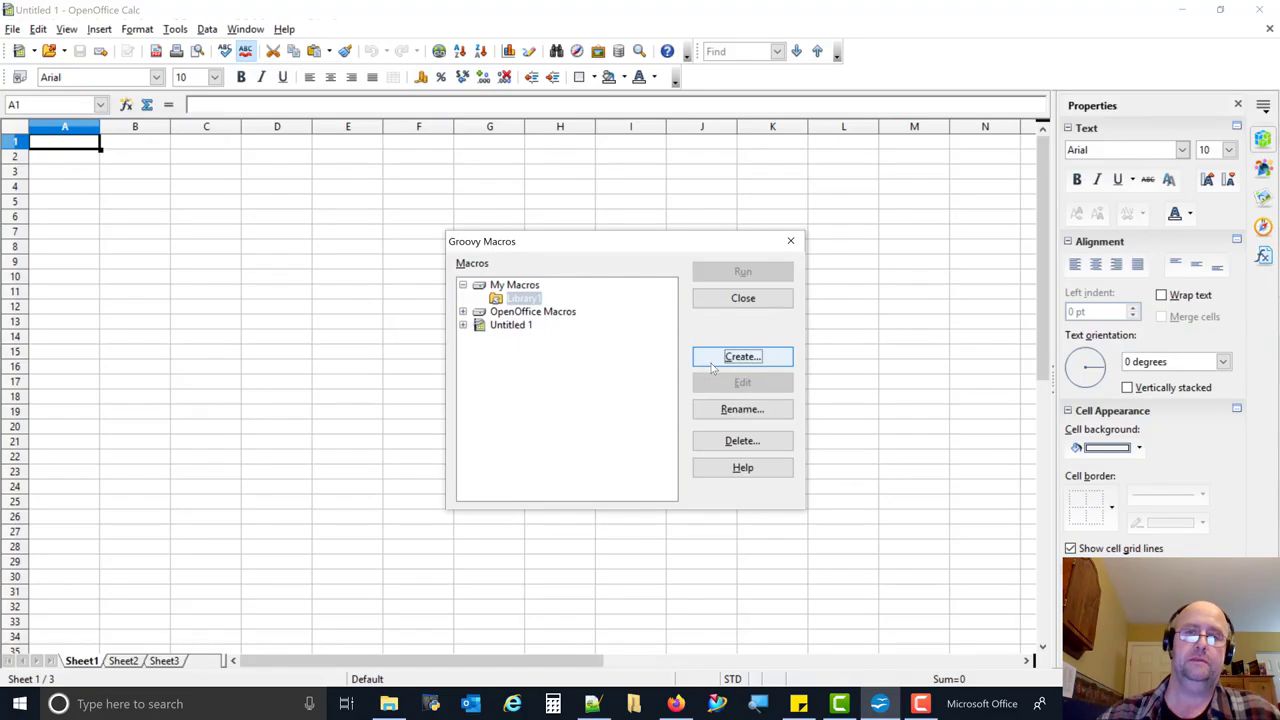
Step: Create a Groovy macro named ImportTests inside Library1
{"action": "left_click", "coordinate": [525, 299]}
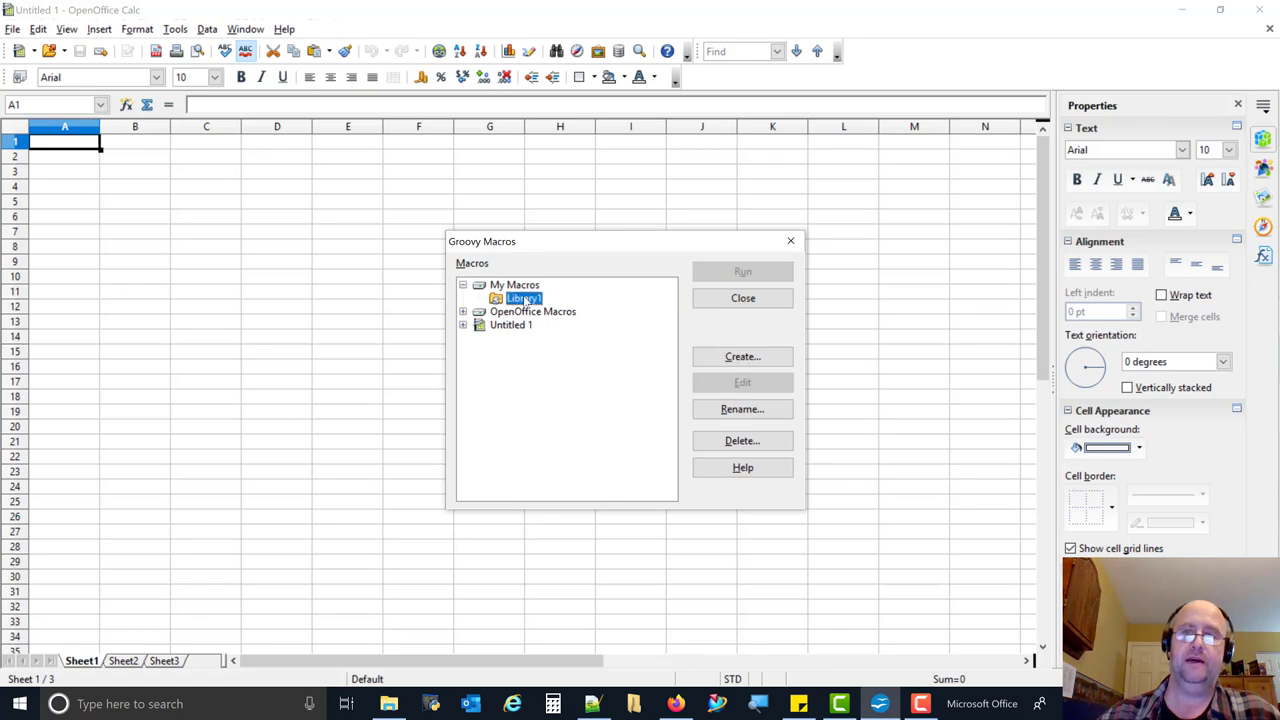
{"action": "left_click", "coordinate": [750, 358]}
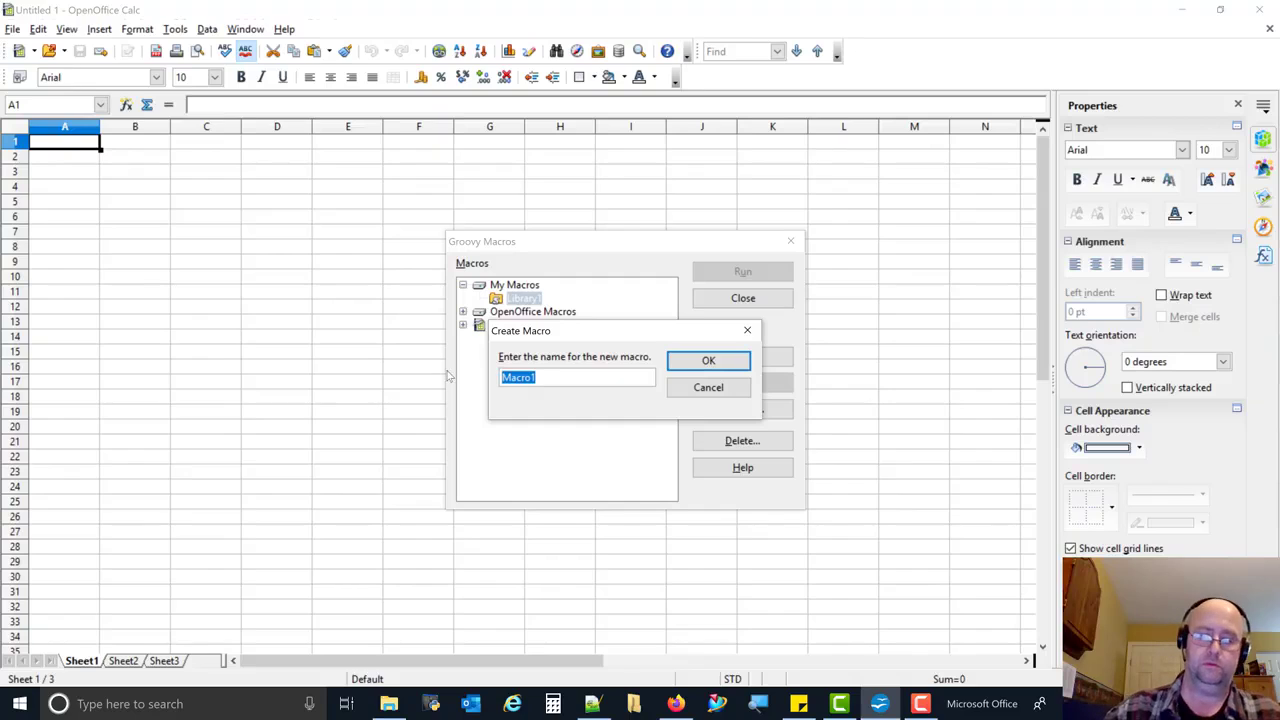
{"action": "key", "text": "BackSpace"}
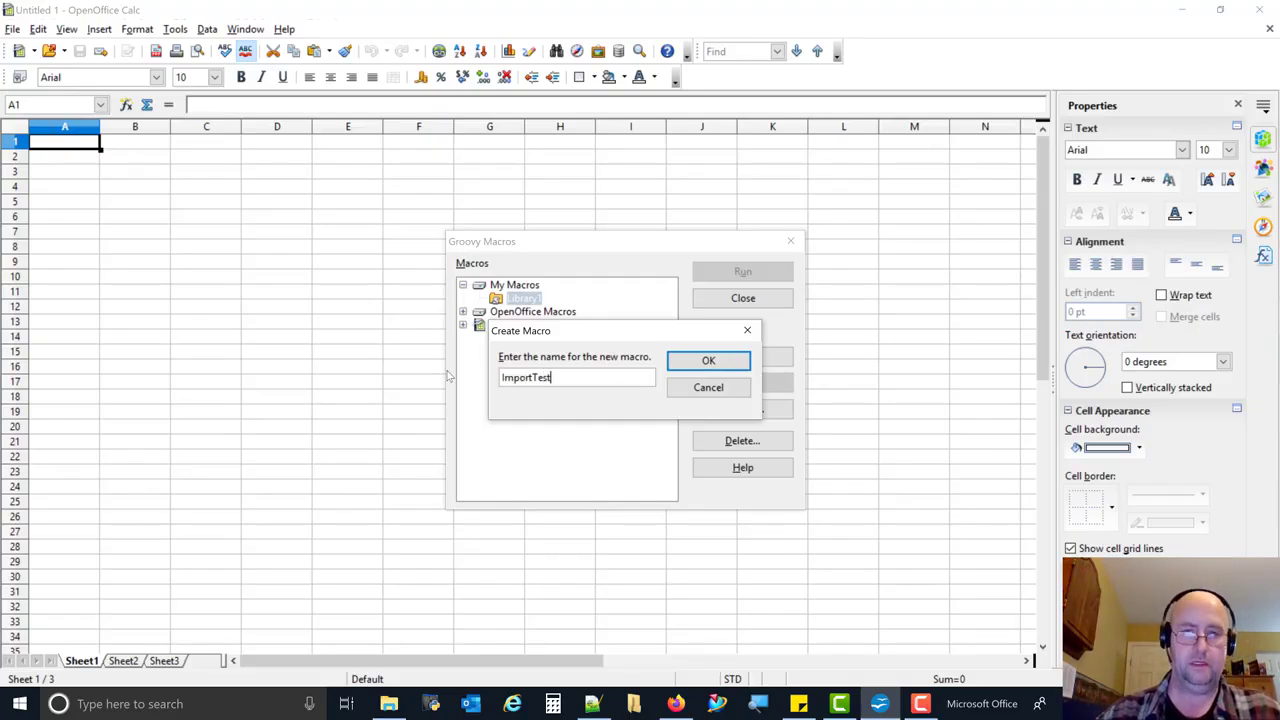
{"action": "left_click", "coordinate": [707, 360]}
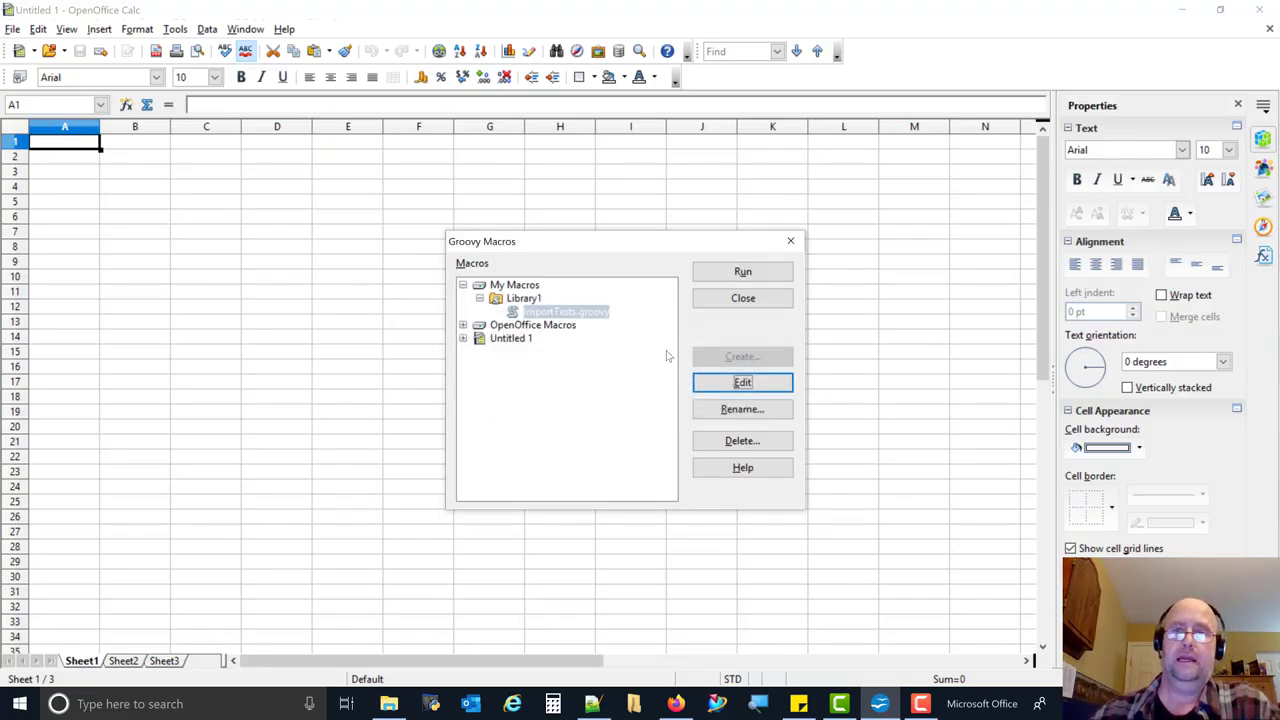
Step: Open the ImportTests macro for editing, review its Hello World template code, and clear all of the code
{"action": "left_click", "coordinate": [740, 386]}
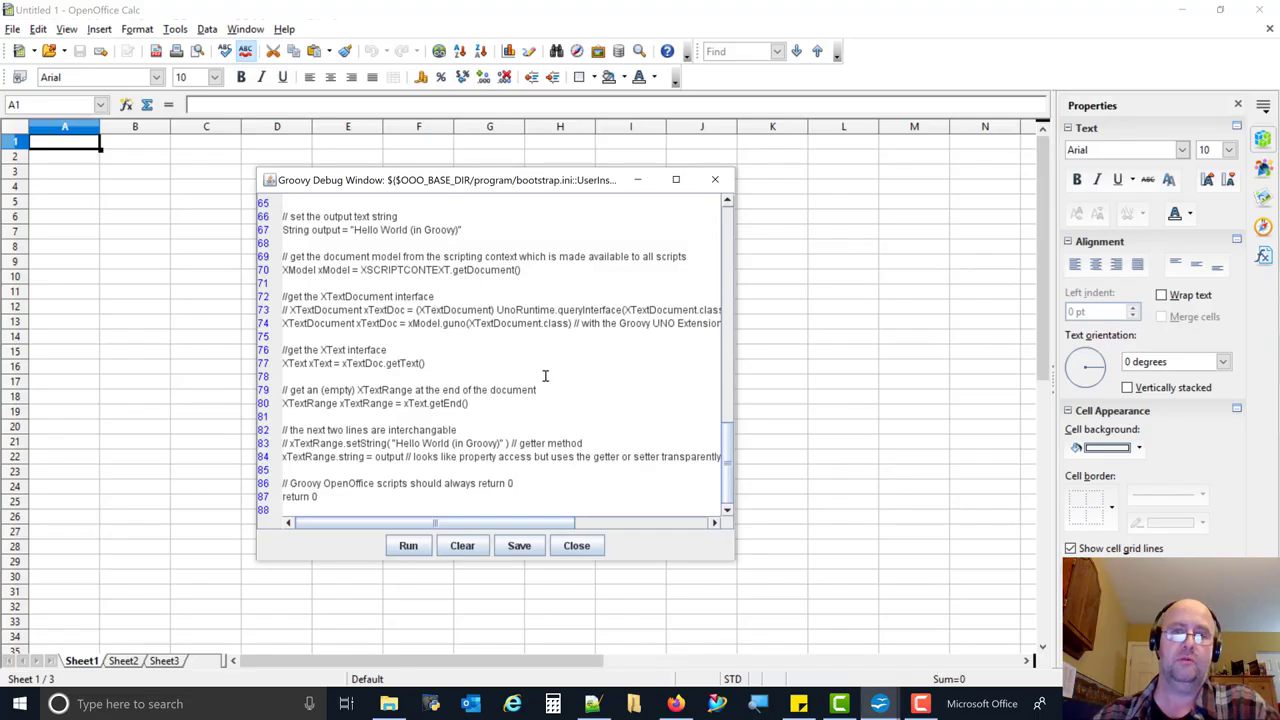
{"action": "scroll", "coordinate": [545, 376], "scroll_direction": "up", "scroll_amount": 20}
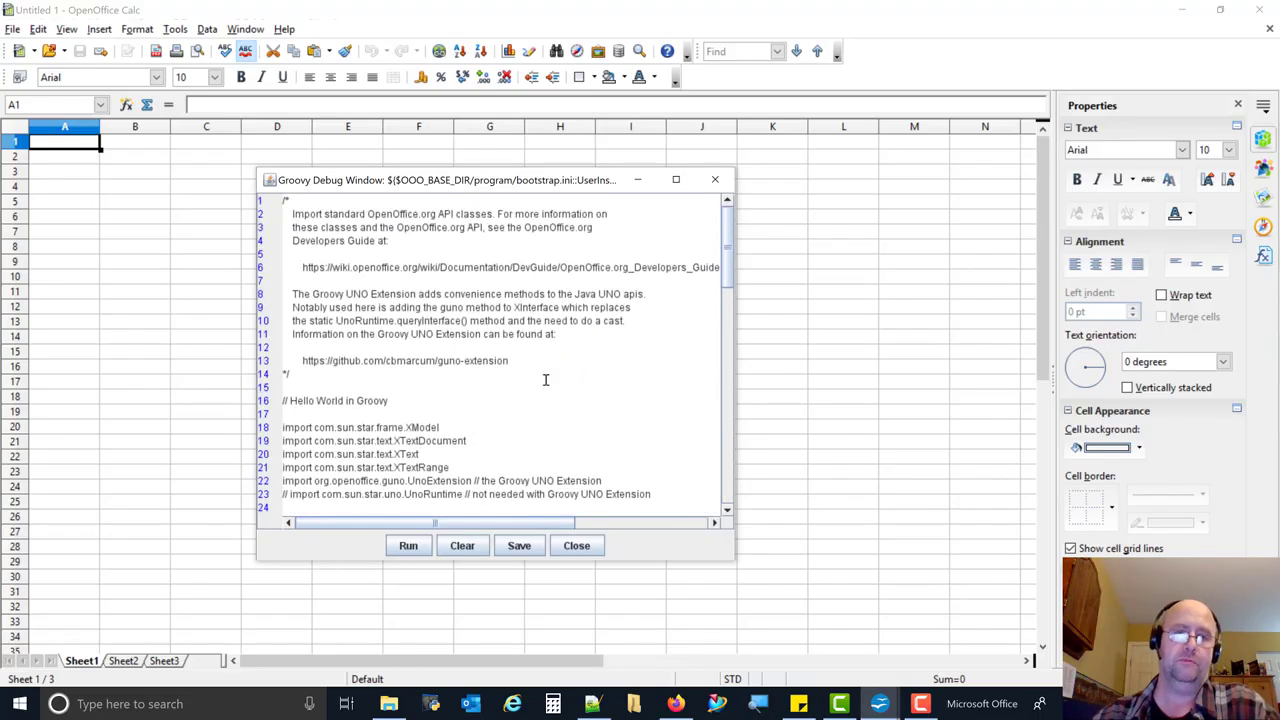
{"action": "scroll", "coordinate": [545, 379], "scroll_direction": "down", "scroll_amount": 16}
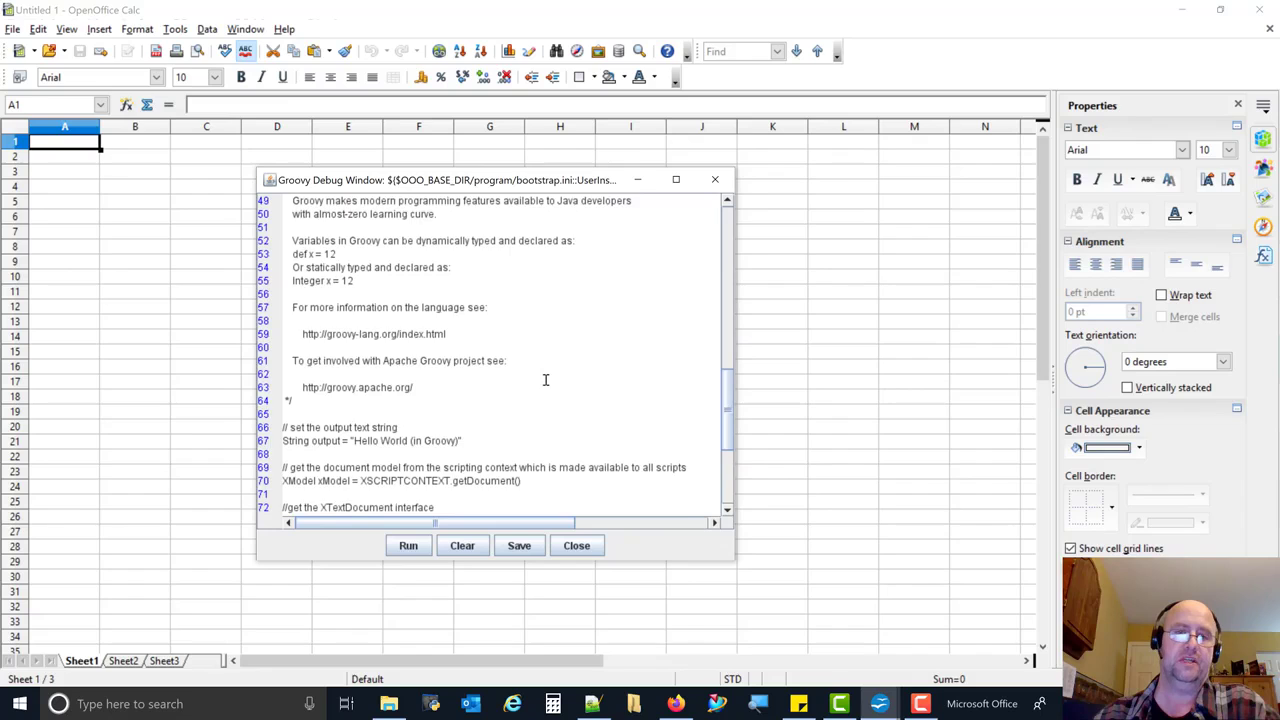
{"action": "scroll", "coordinate": [545, 379], "scroll_direction": "down", "scroll_amount": 4}
{"action": "scroll", "coordinate": [545, 379], "scroll_direction": "down", "scroll_amount": 2}
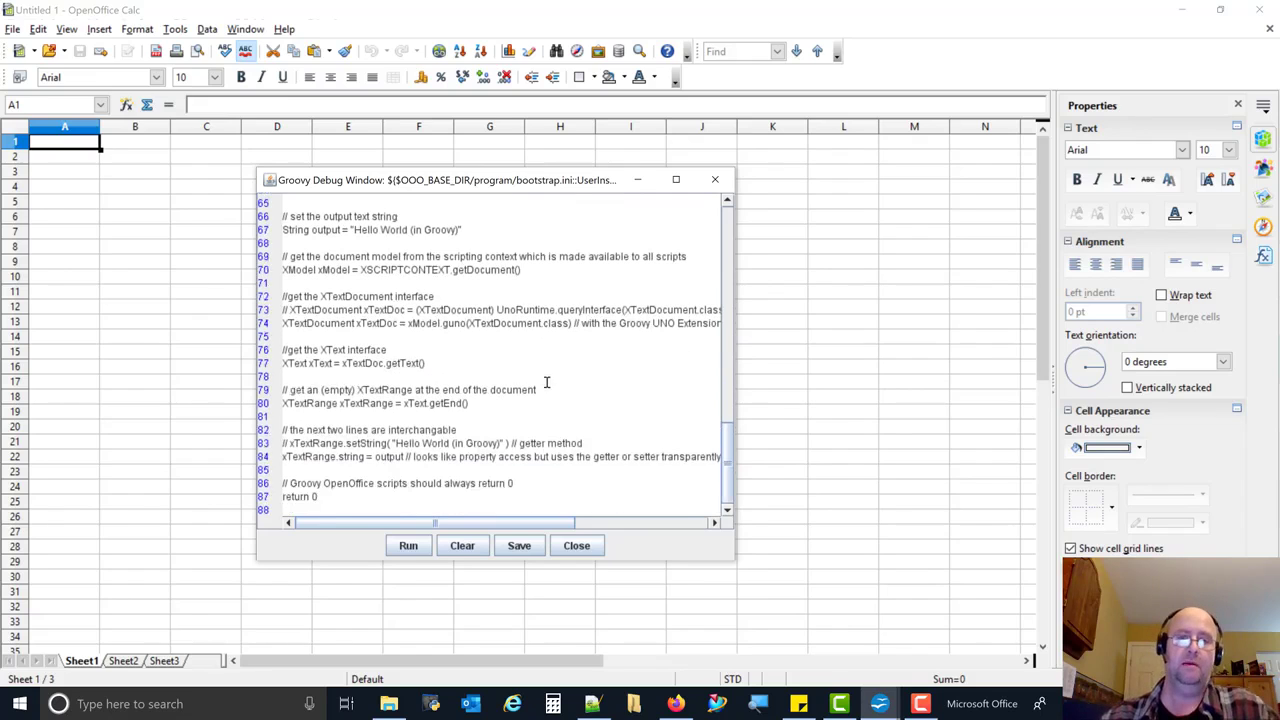
{"action": "left_click", "coordinate": [466, 551]}
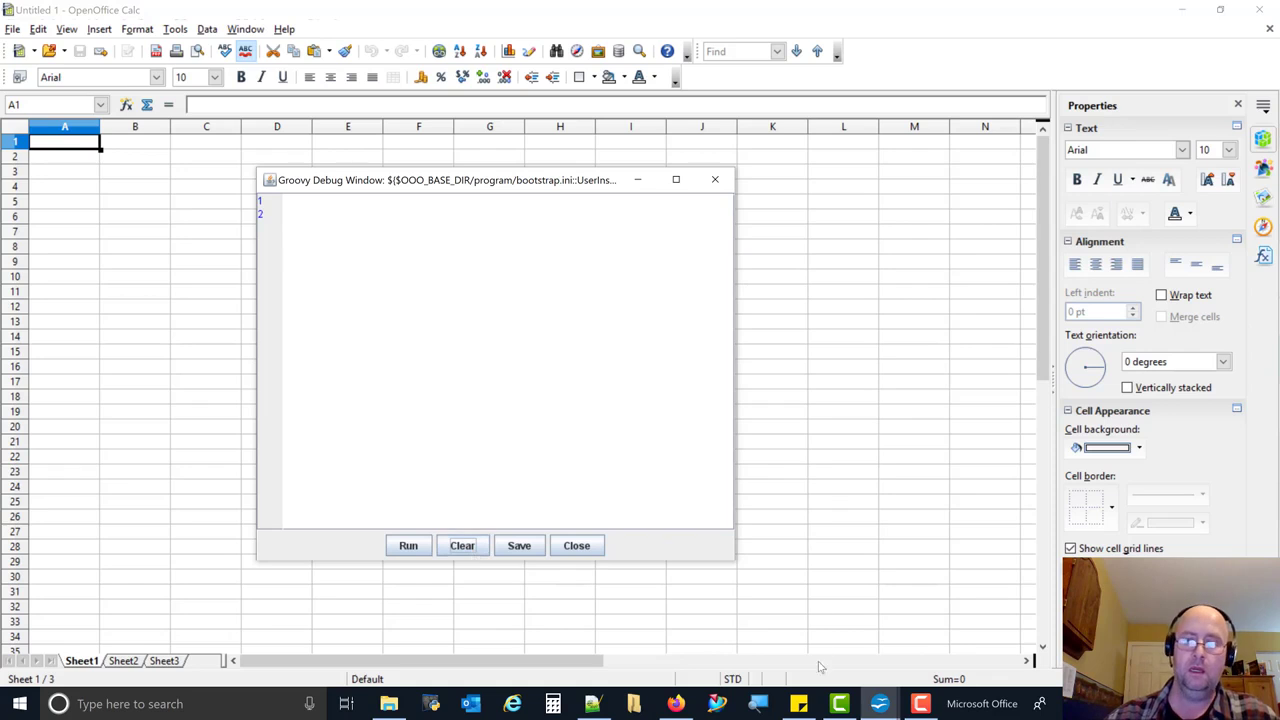
Step: Switch to Firefox, open the raw version of ImportResultXmlMacro.groovy in the openoffice-test-report-macro repository, and copy all of its code
{"action": "left_click", "coordinate": [676, 703]}
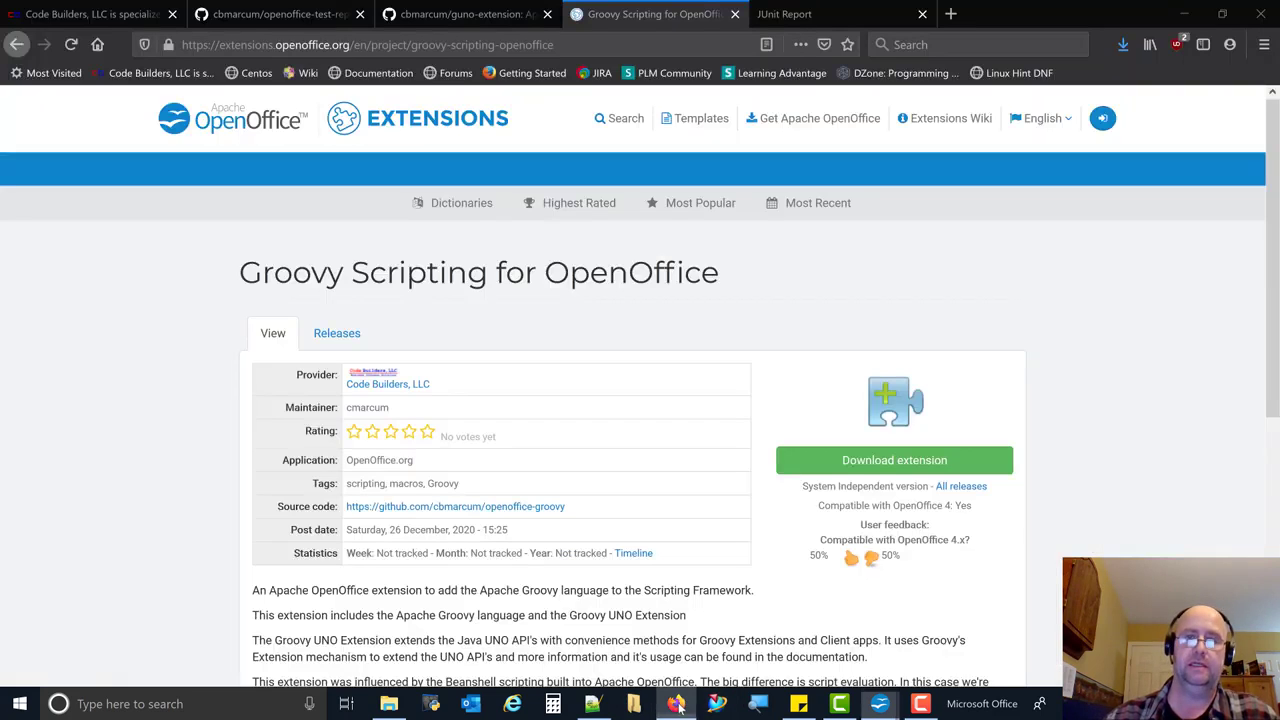
{"action": "left_click", "coordinate": [290, 14]}
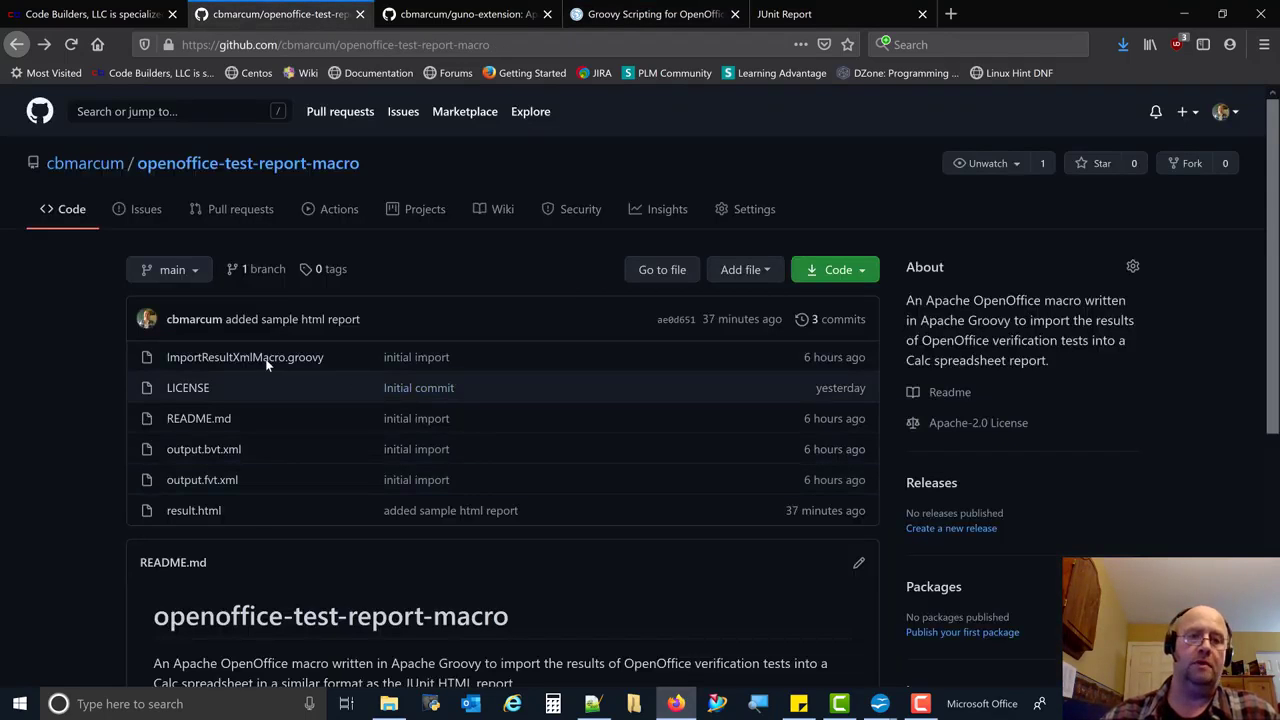
{"action": "left_click", "coordinate": [266, 362]}
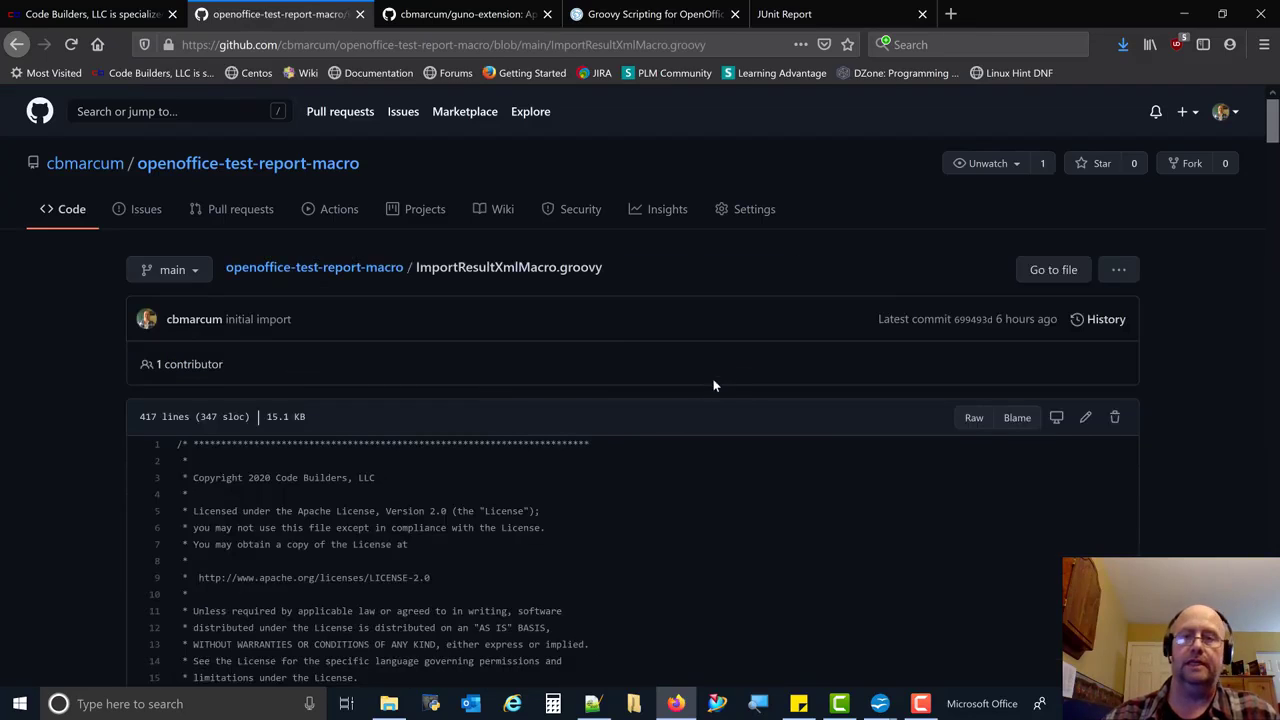
{"action": "scroll", "coordinate": [863, 505], "scroll_direction": "down", "scroll_amount": 3}
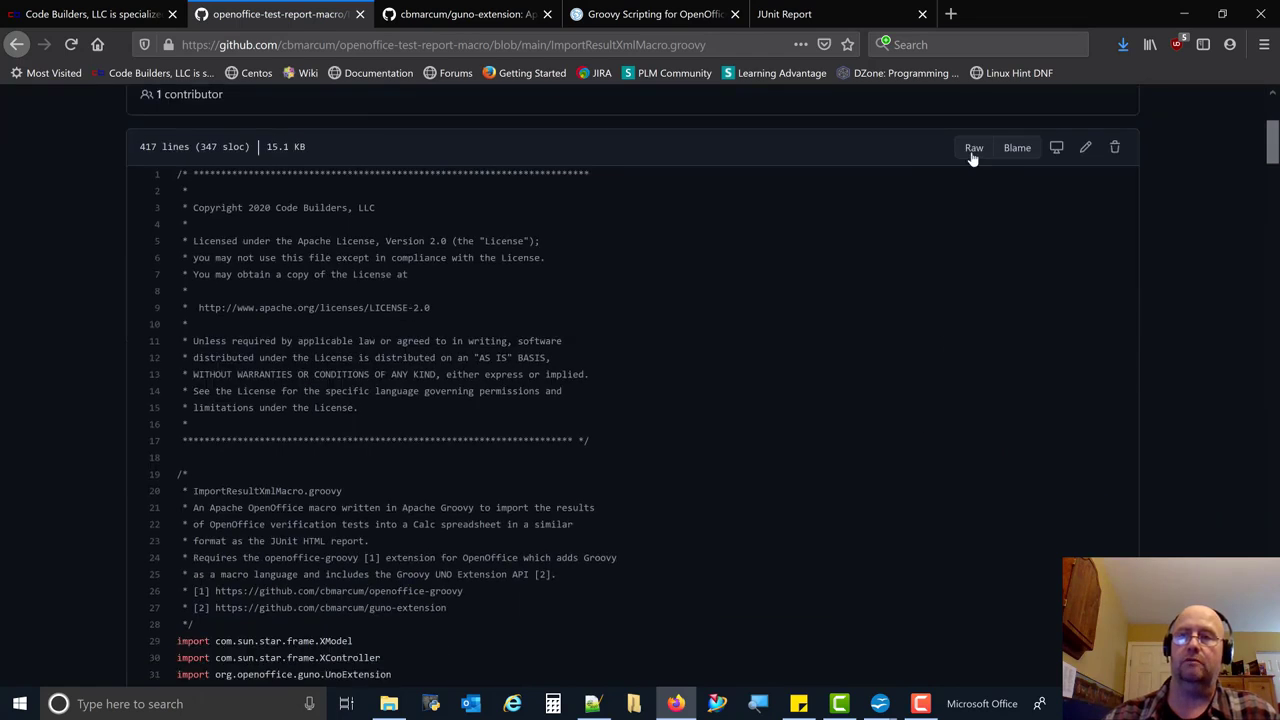
{"action": "left_click", "coordinate": [973, 152]}
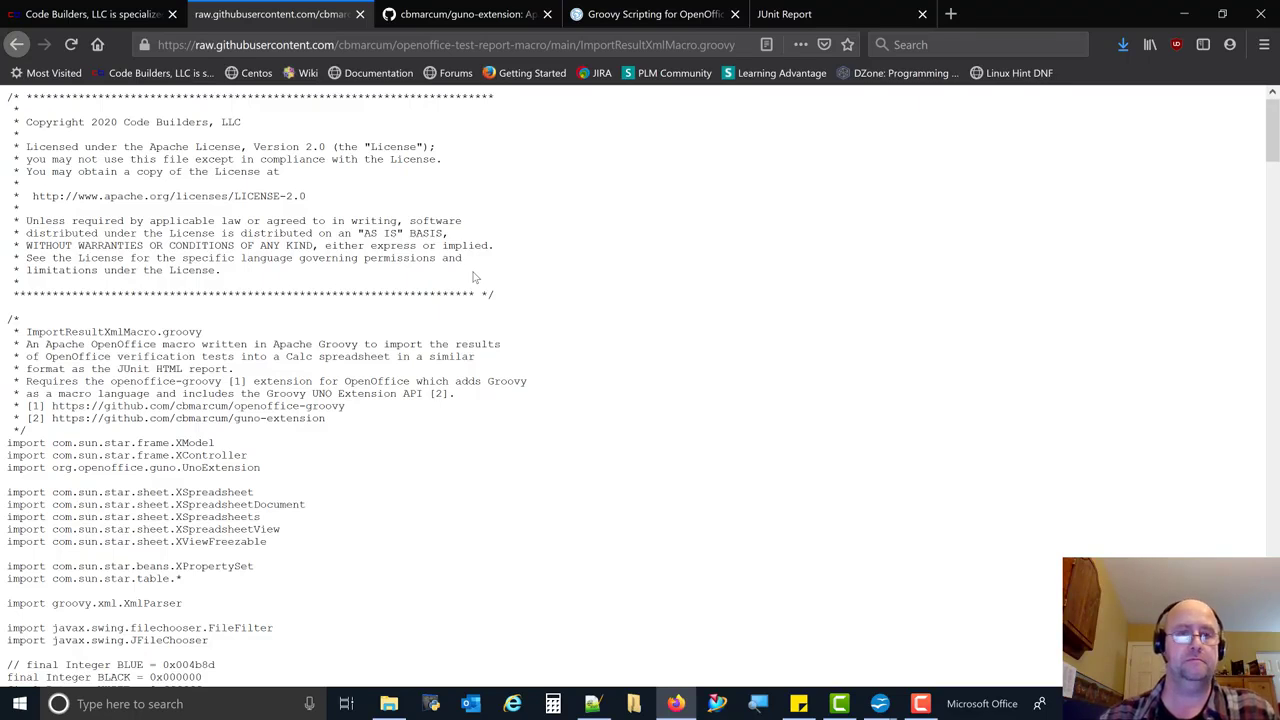
{"action": "key", "text": "ctrl+a"}
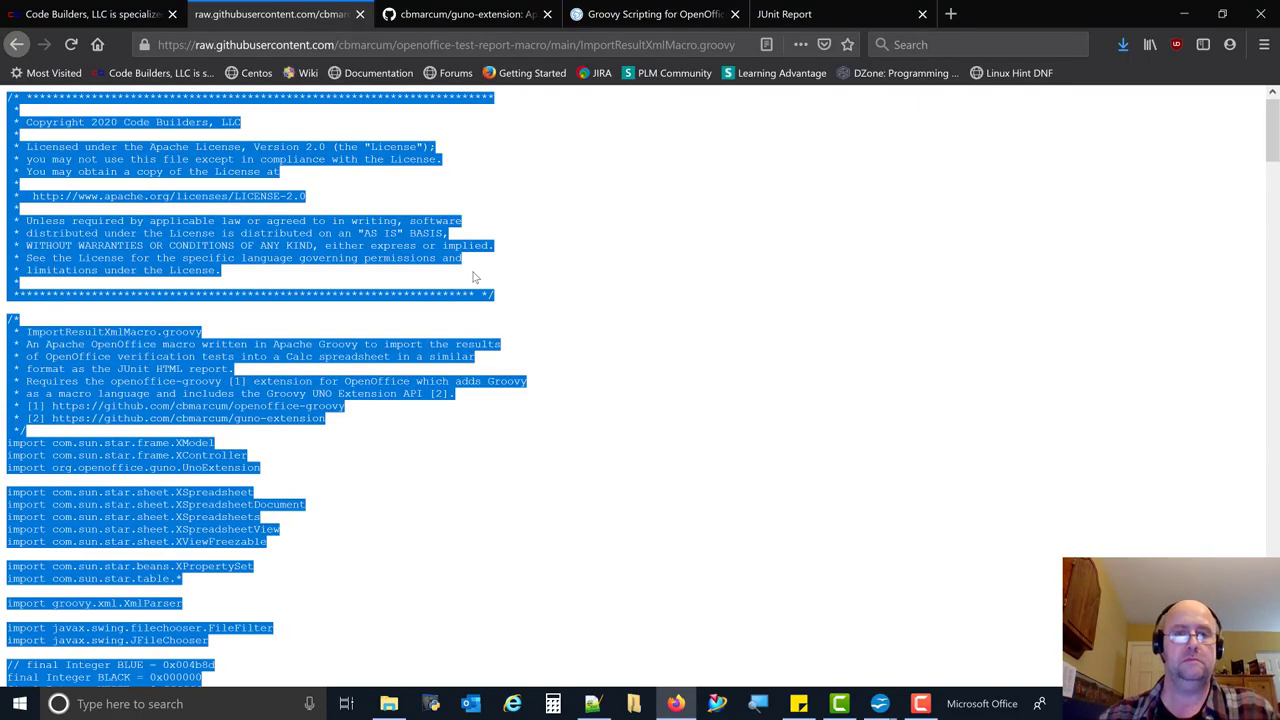
{"action": "left_click", "coordinate": [627, 382]}
{"action": "left_click", "coordinate": [18, 45]}
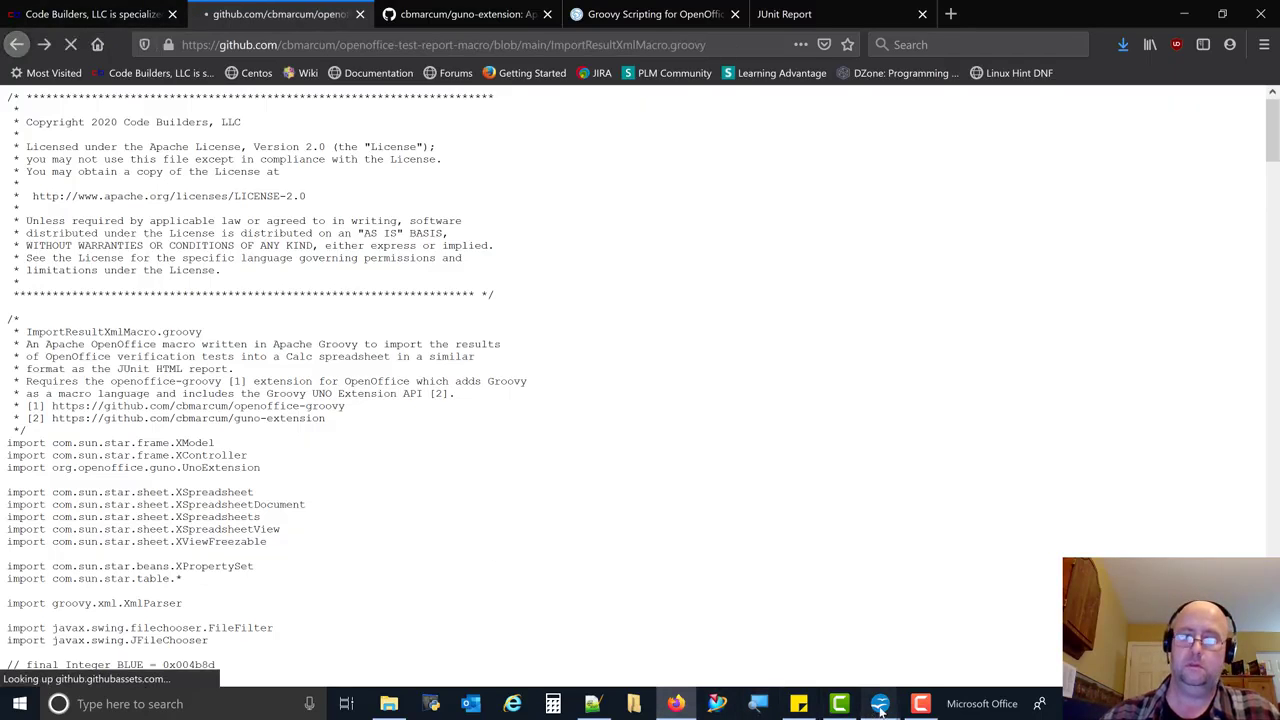
Step: Switch to the Groovy Debug Window, paste the copied macro code, save it, and move the window aside
{"action": "mouse_move", "coordinate": [879, 703]}
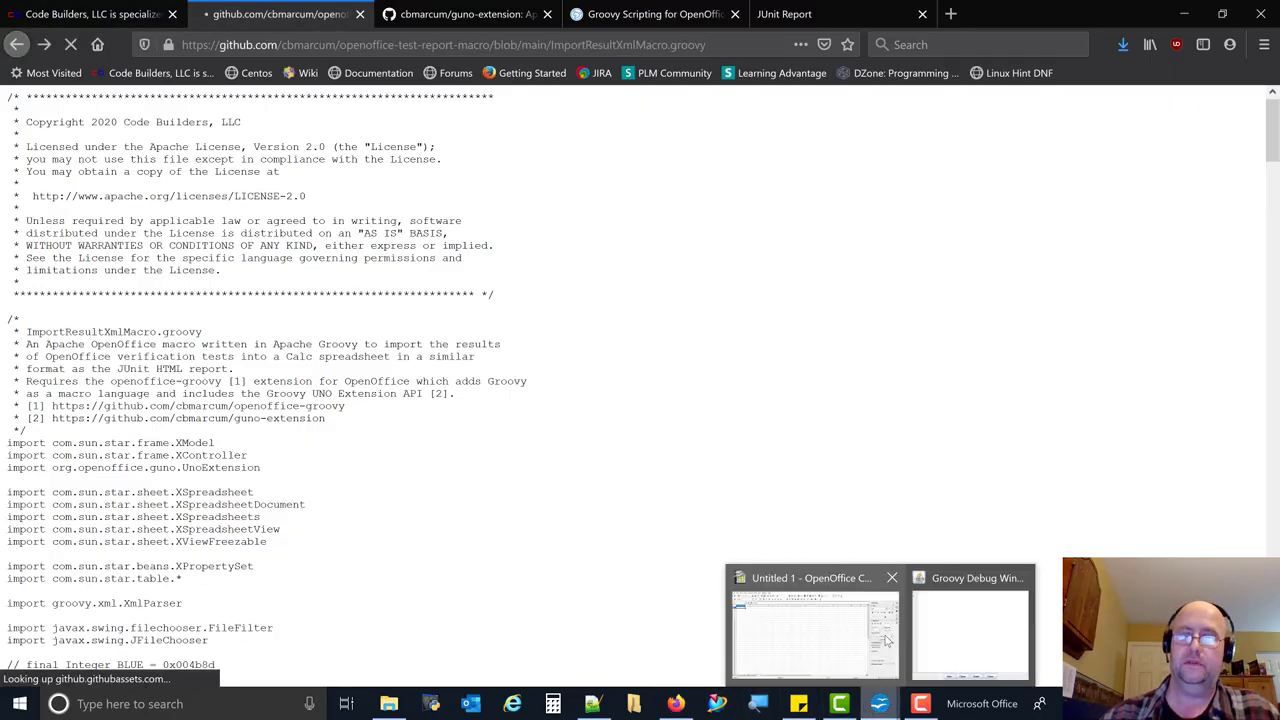
{"action": "left_click", "coordinate": [960, 632]}
{"action": "key", "text": "ctrl+v"}
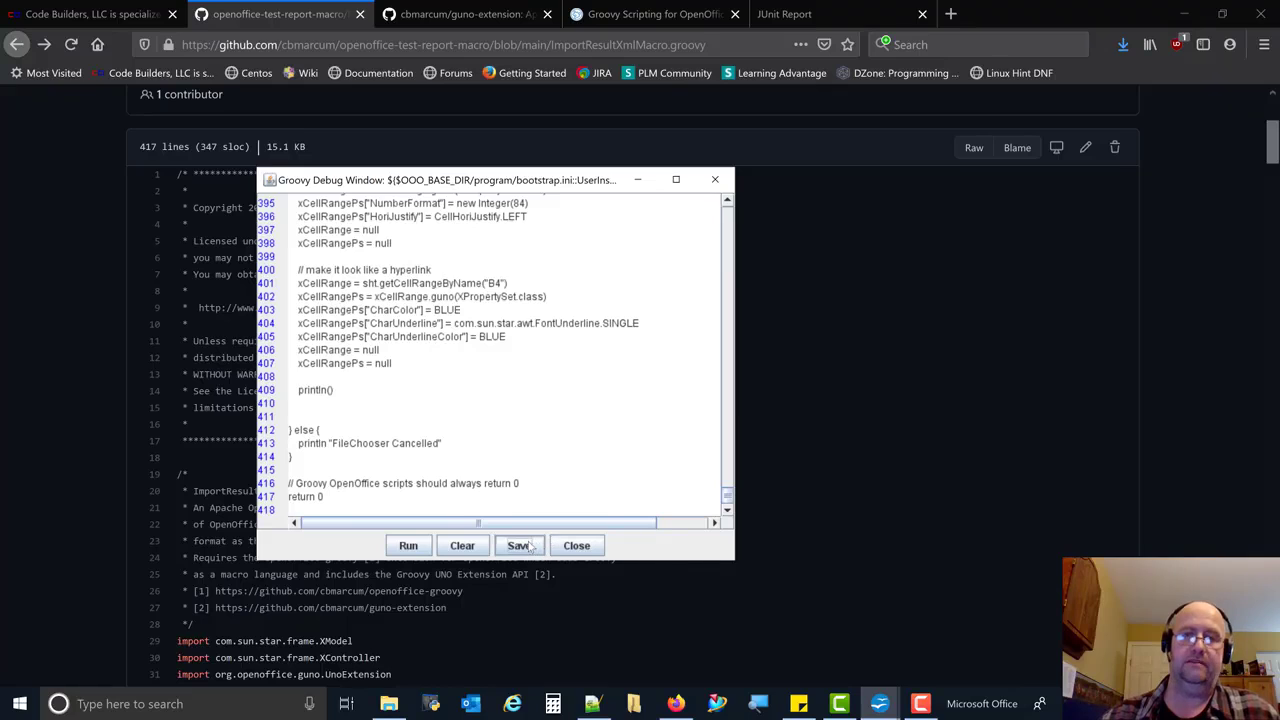
{"action": "left_click_drag", "start_coordinate": [530, 185], "coordinate": [912, 250]}
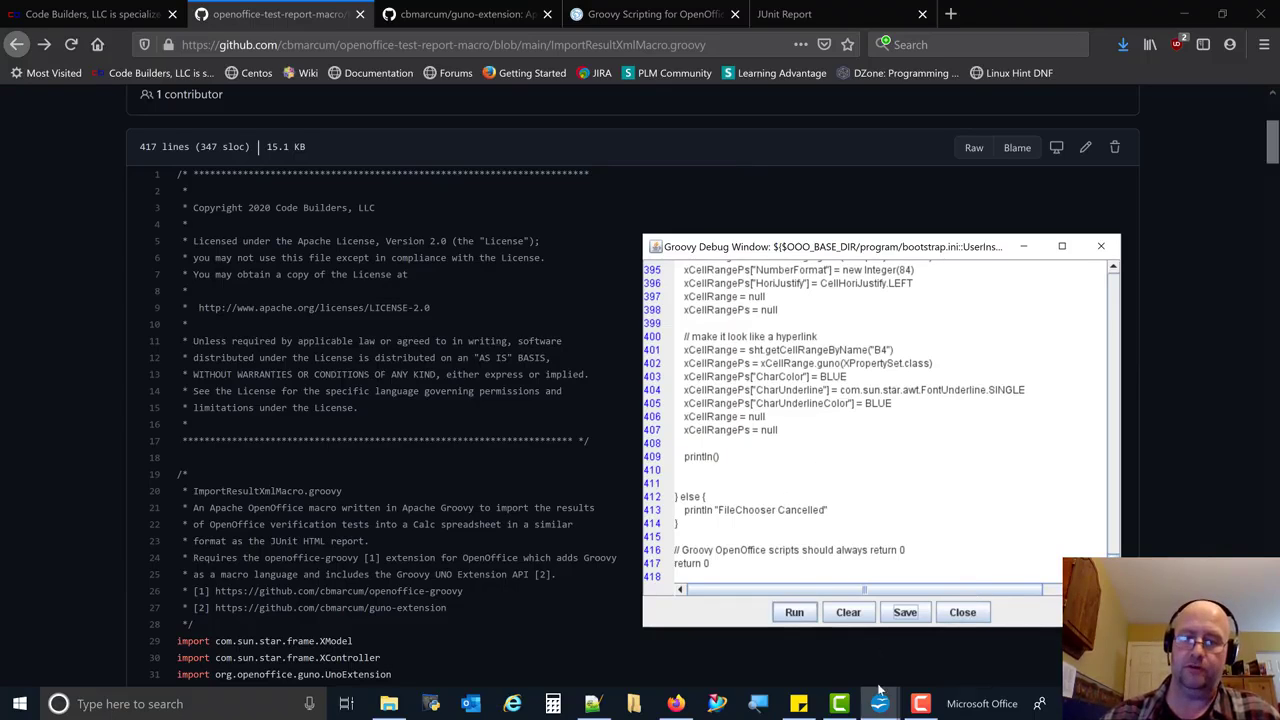
Step: Bring up the Untitled 1 spreadsheet behind the Groovy Debug Window and run the macro
{"action": "mouse_move", "coordinate": [880, 703]}
{"action": "left_click", "coordinate": [800, 642]}
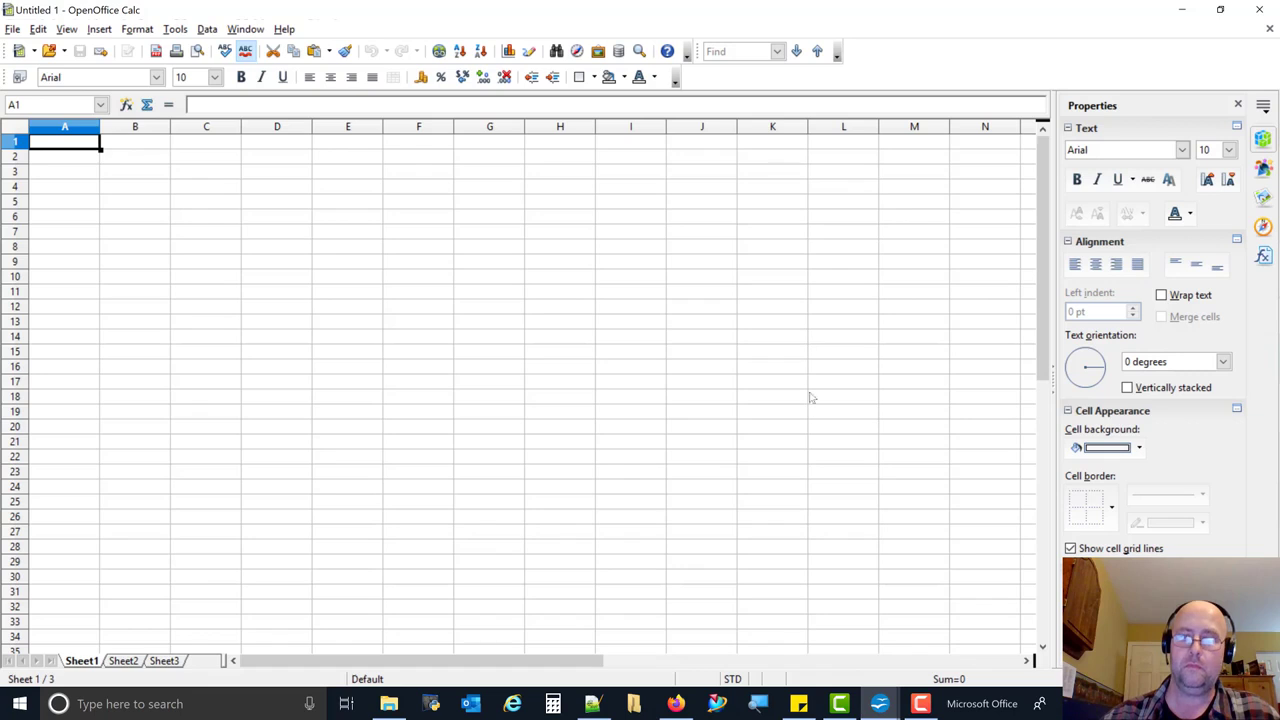
{"action": "left_click", "coordinate": [882, 704]}
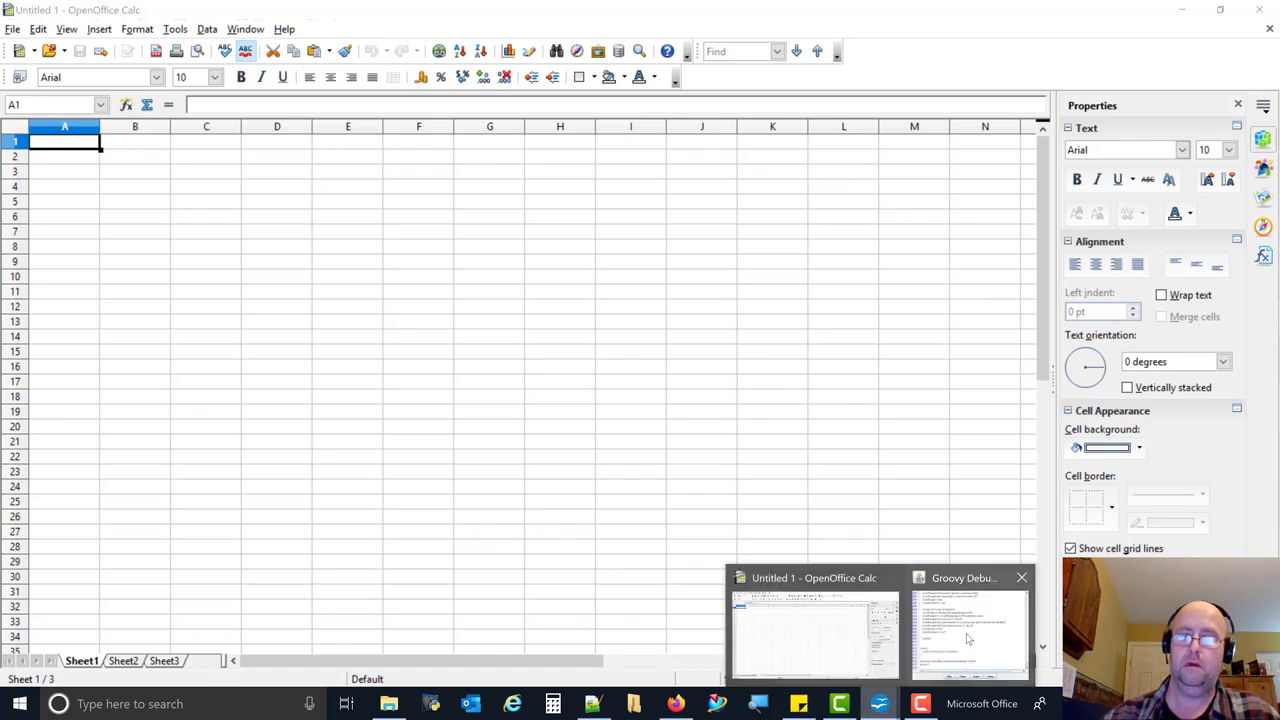
{"action": "left_click", "coordinate": [968, 635]}
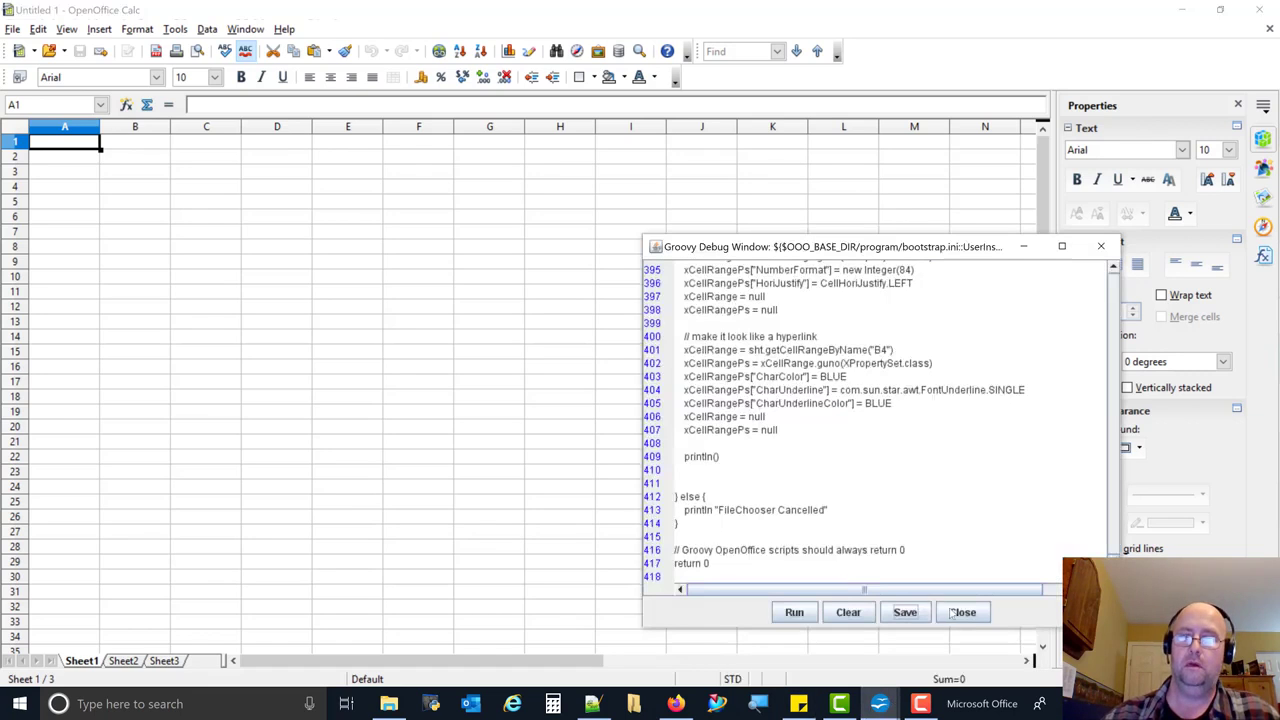
{"action": "left_click", "coordinate": [798, 613]}
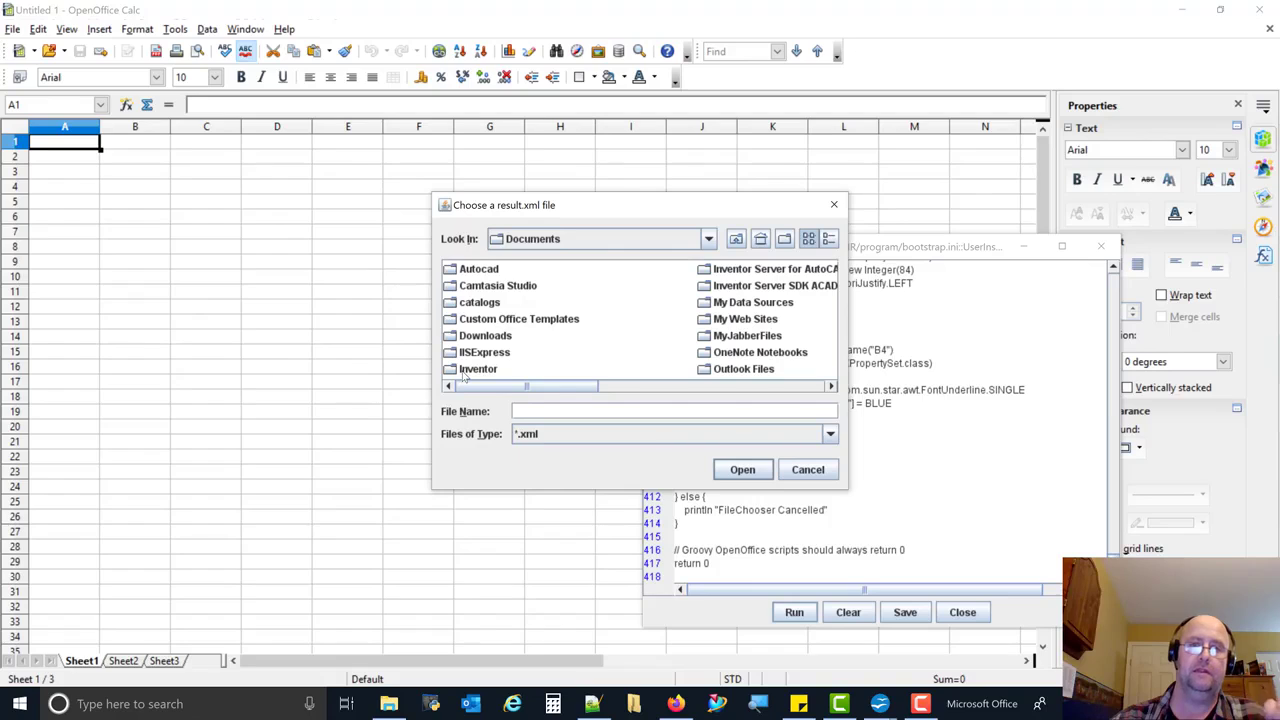
{"action": "left_click_drag", "start_coordinate": [538, 208], "coordinate": [502, 207]}
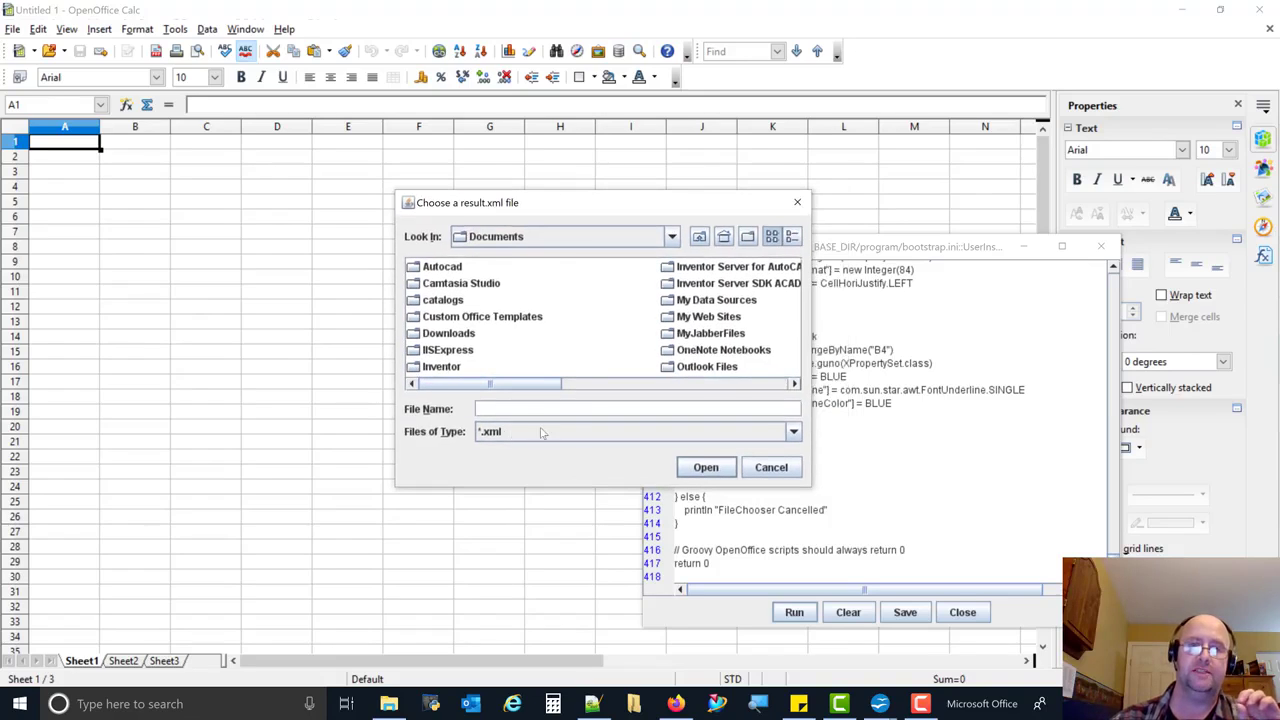
Step: Choose output.fvt.xml from the openoffice-test-report-macro-main folder on the C: drive as the result file to import
{"action": "left_click", "coordinate": [612, 240]}
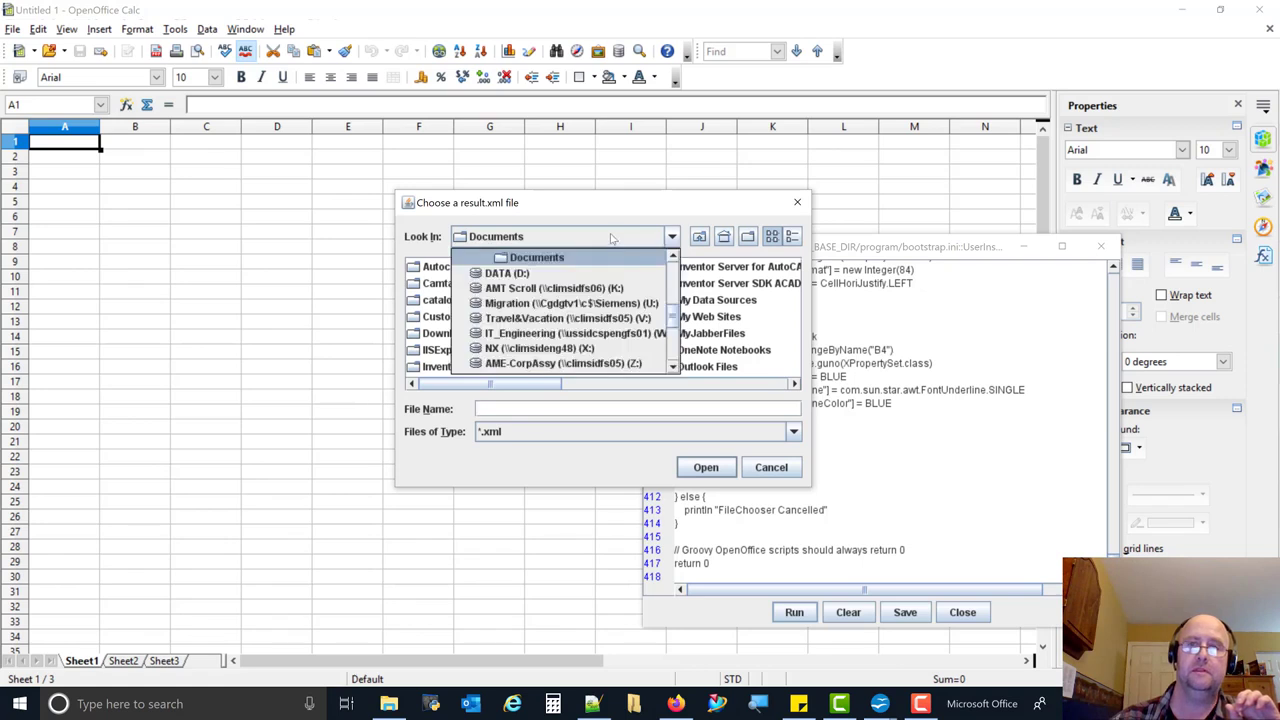
{"action": "left_click_drag", "start_coordinate": [676, 313], "coordinate": [675, 282]}
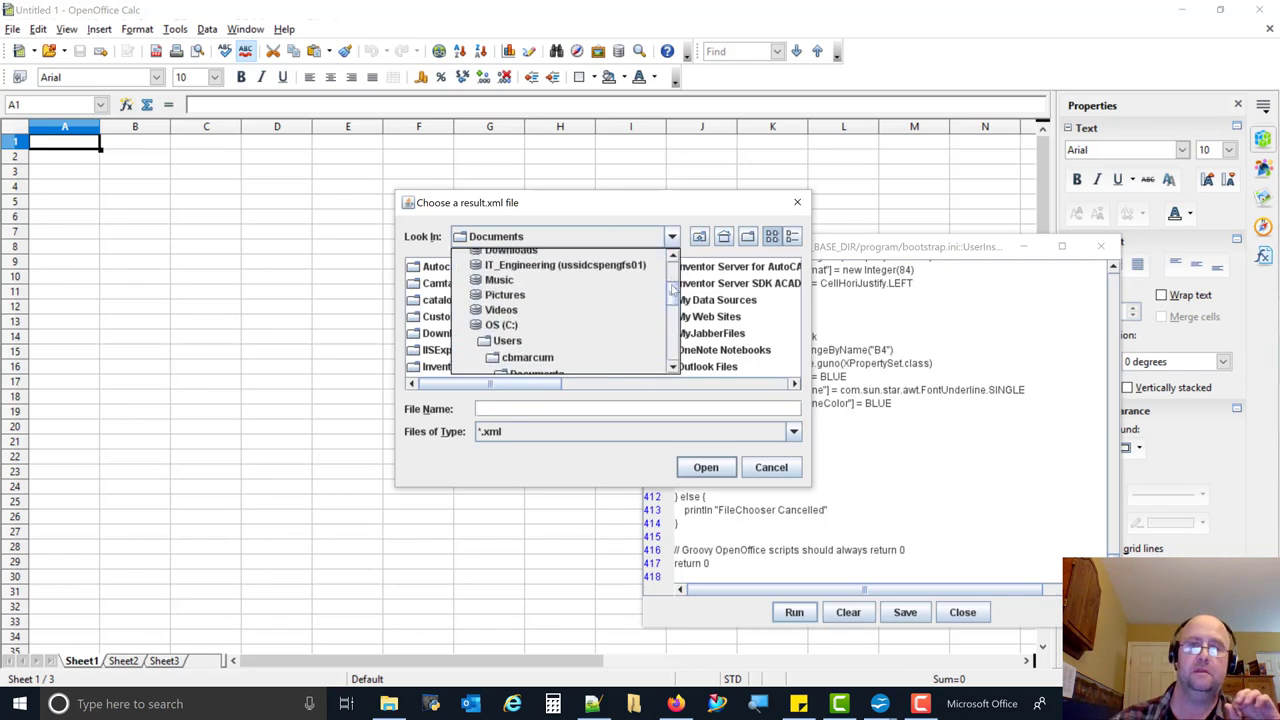
{"action": "left_click", "coordinate": [497, 321]}
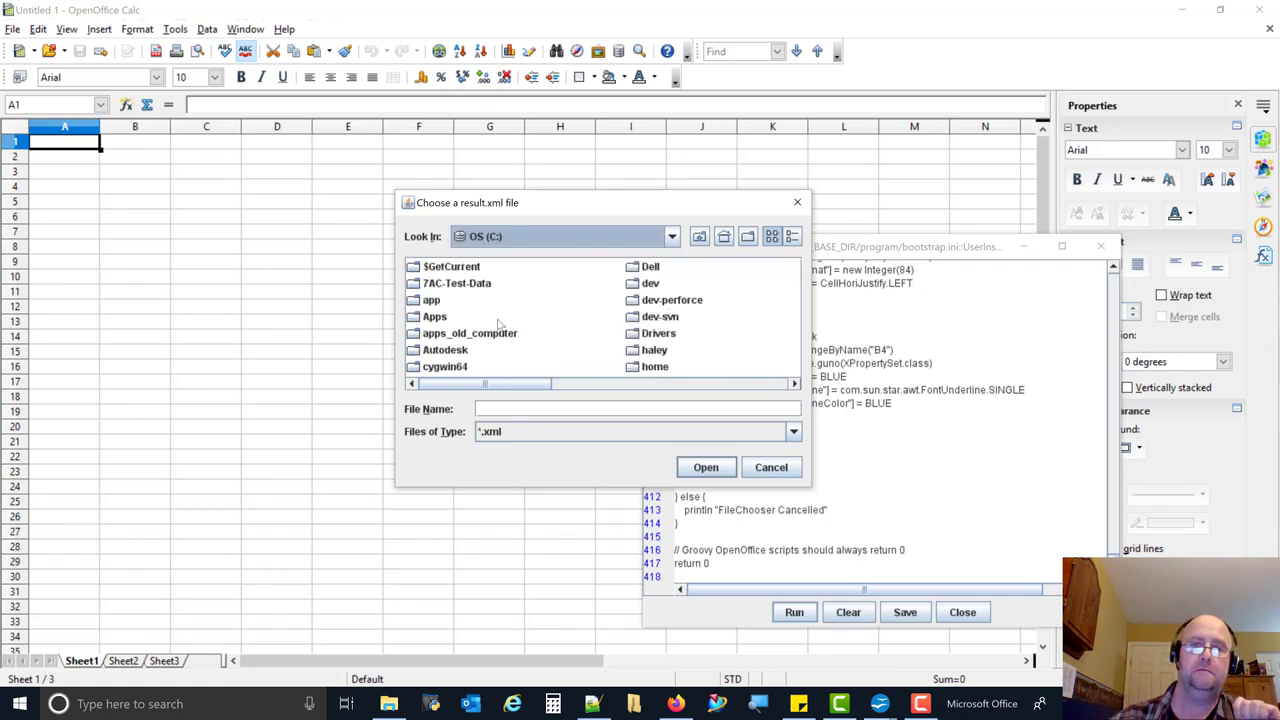
{"action": "double_click", "coordinate": [438, 320]}
{"action": "left_click", "coordinate": [597, 337]}
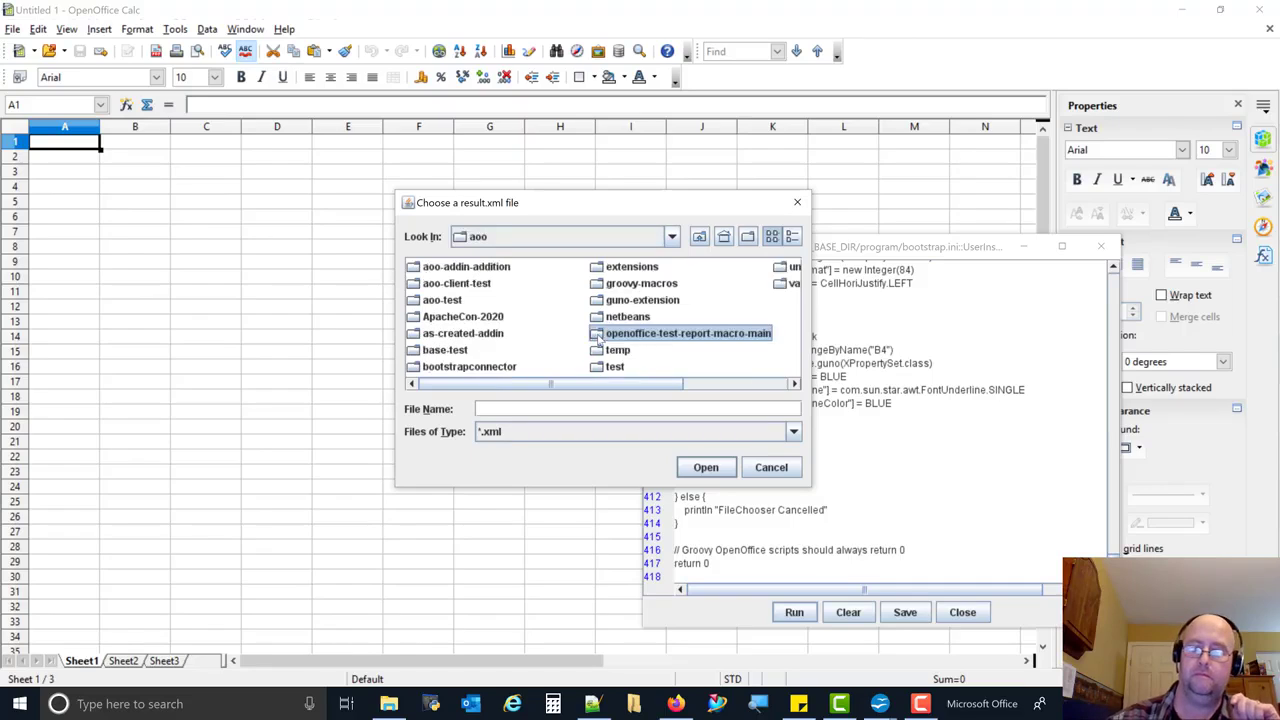
{"action": "double_click", "coordinate": [597, 337]}
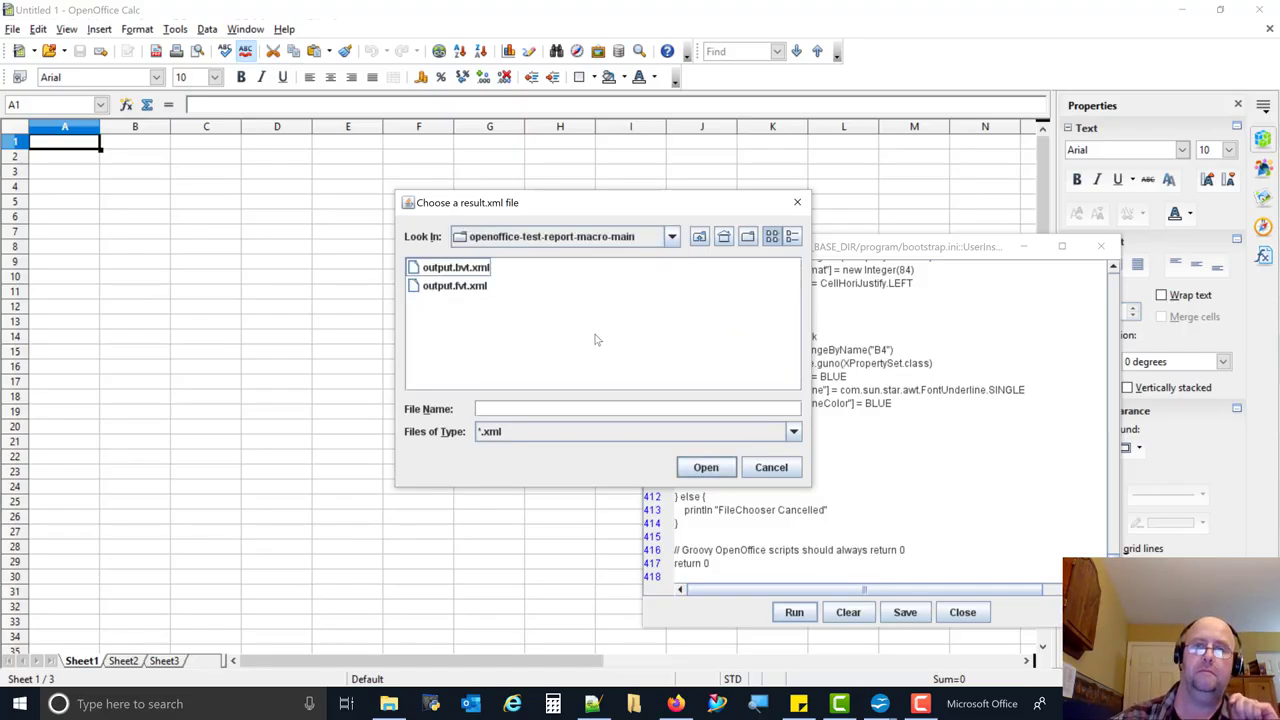
{"action": "left_click", "coordinate": [455, 287]}
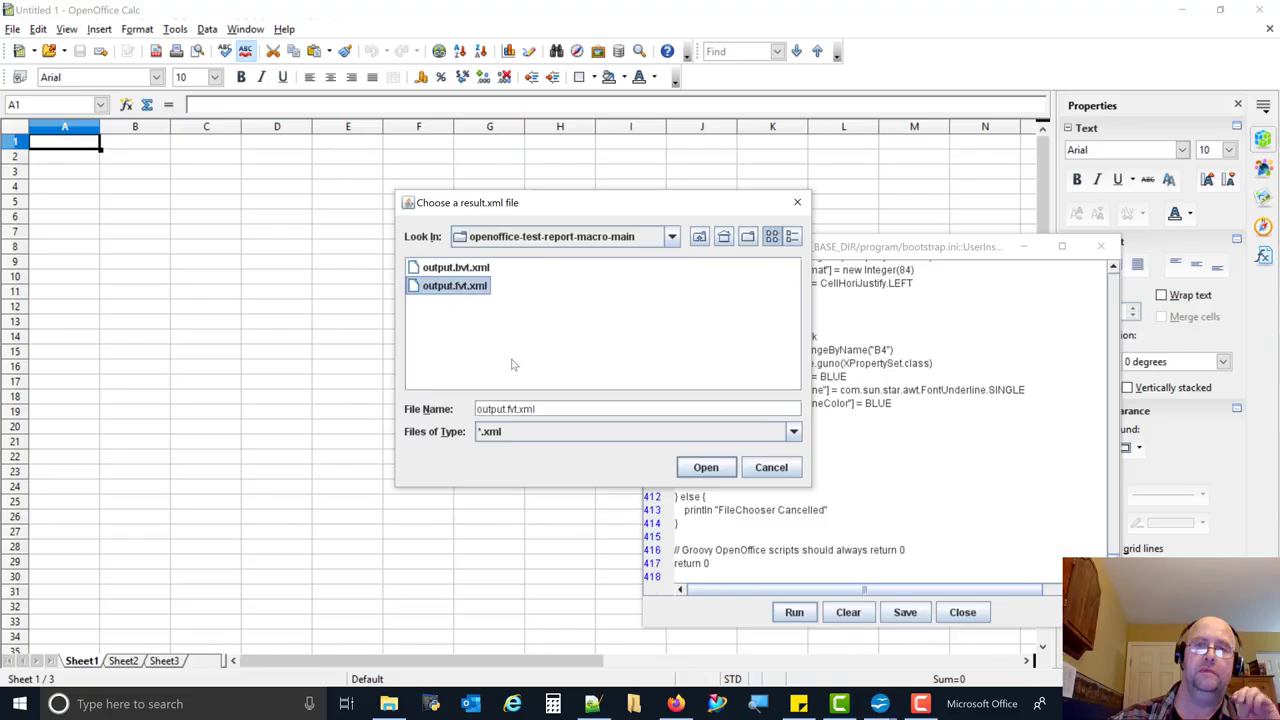
{"action": "left_click", "coordinate": [706, 468]}
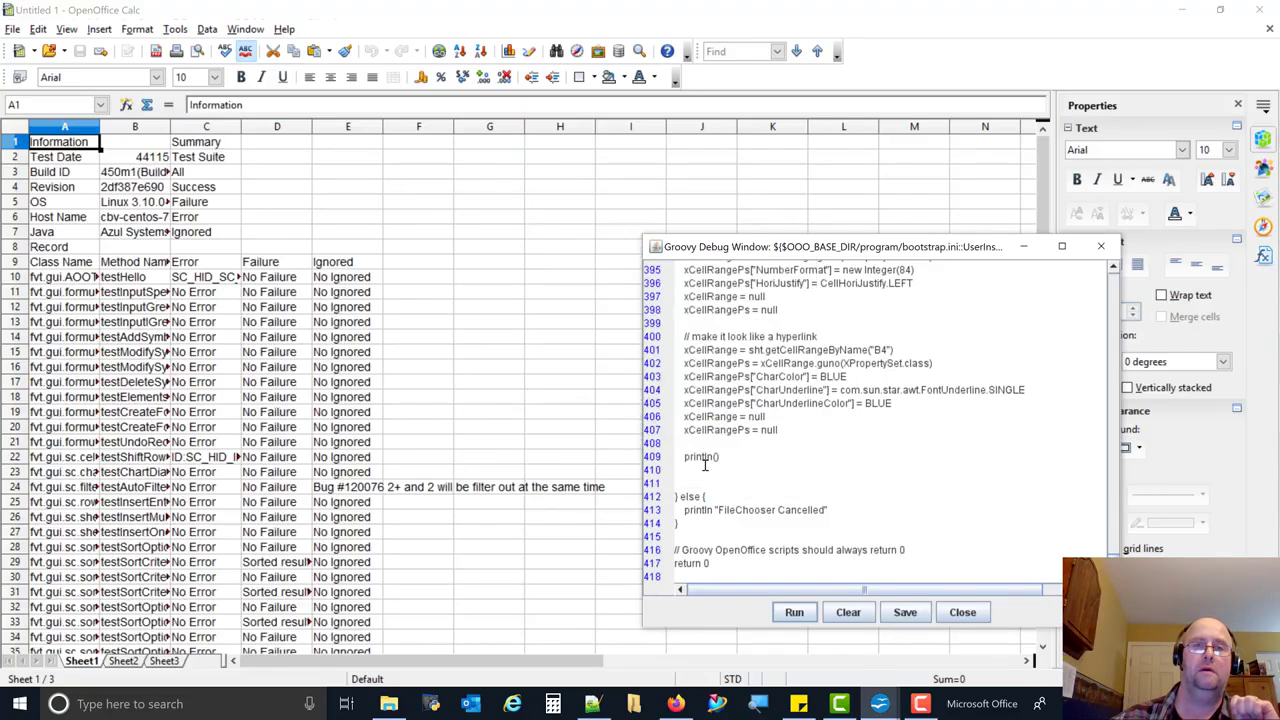
Step: Bring the spreadsheet to the front, widen column A slightly, and review the imported test summary and records
{"action": "left_click", "coordinate": [522, 397]}
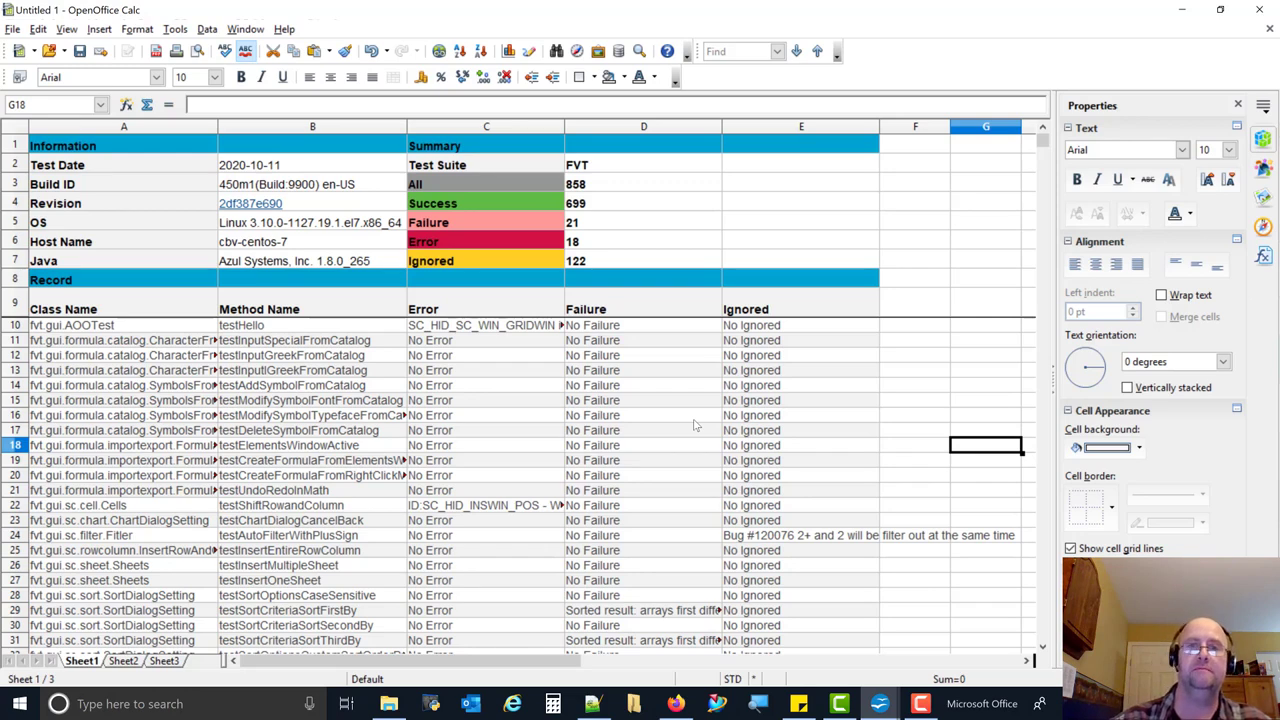
{"action": "left_click", "coordinate": [610, 168]}
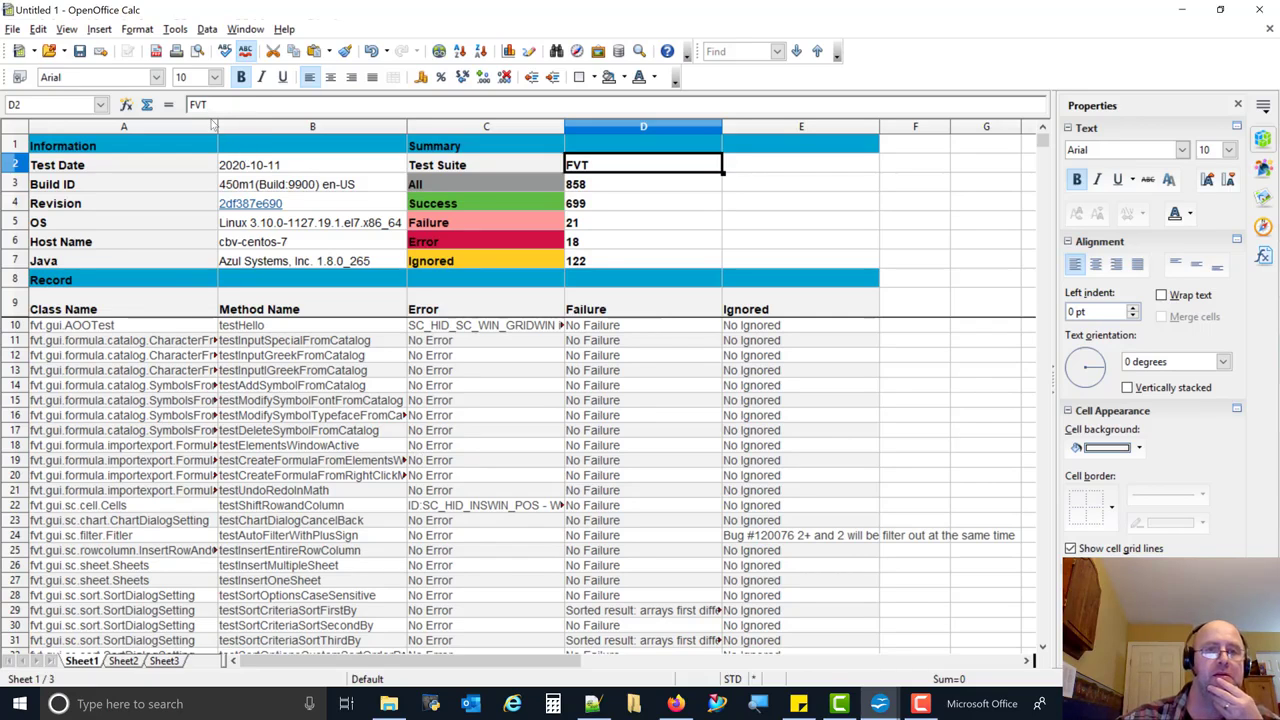
{"action": "left_click_drag", "start_coordinate": [216, 126], "coordinate": [248, 126]}
{"action": "left_click", "coordinate": [330, 370]}
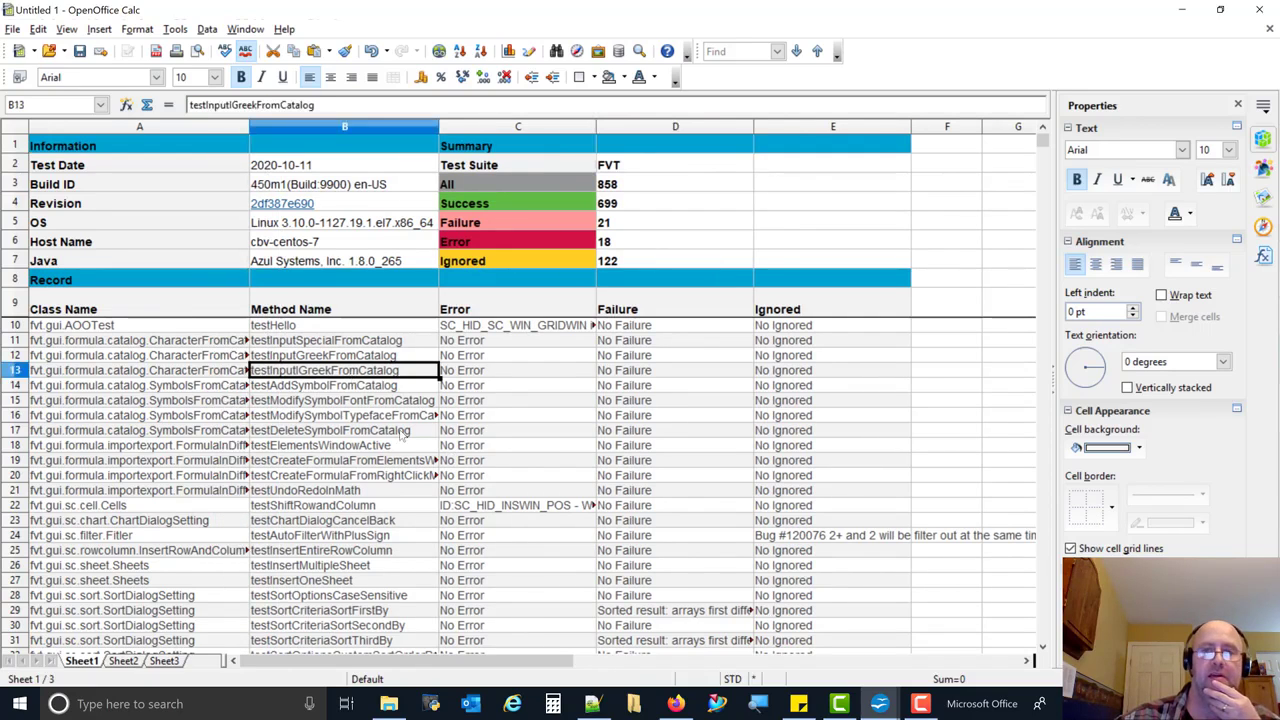
{"action": "scroll", "coordinate": [527, 477], "scroll_direction": "down", "scroll_amount": 3}
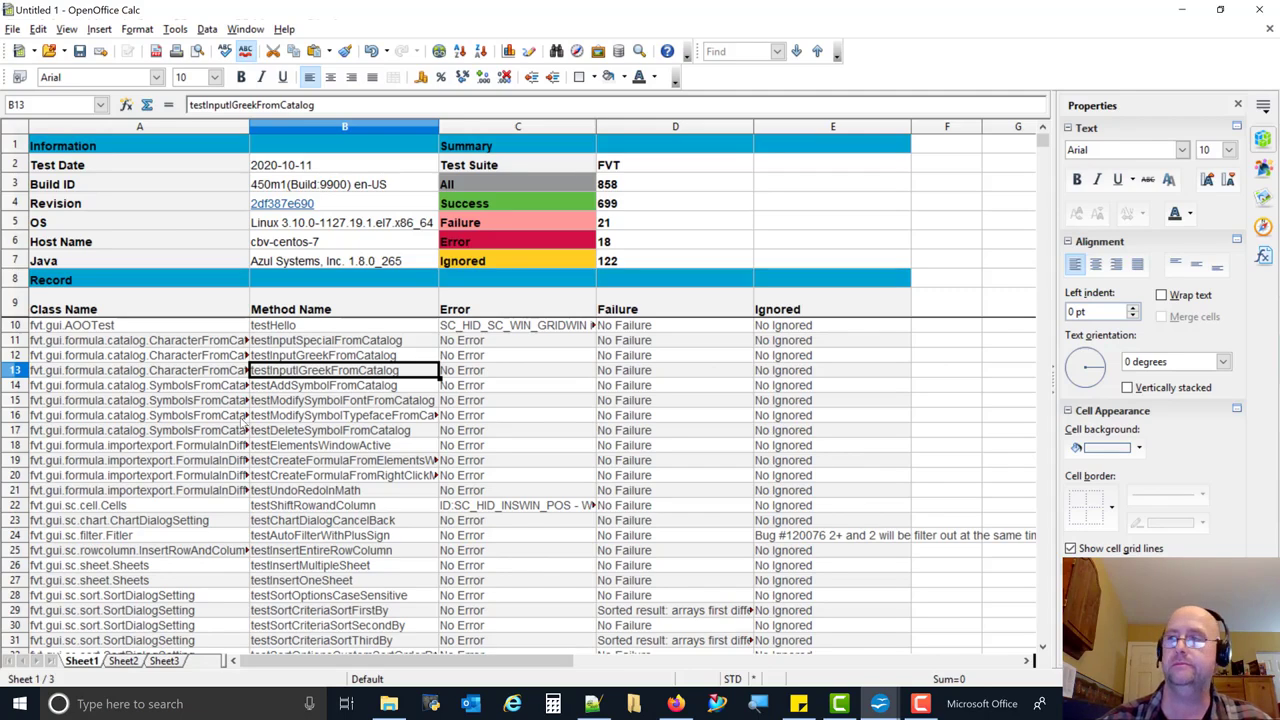
{"action": "key", "text": "Down"}
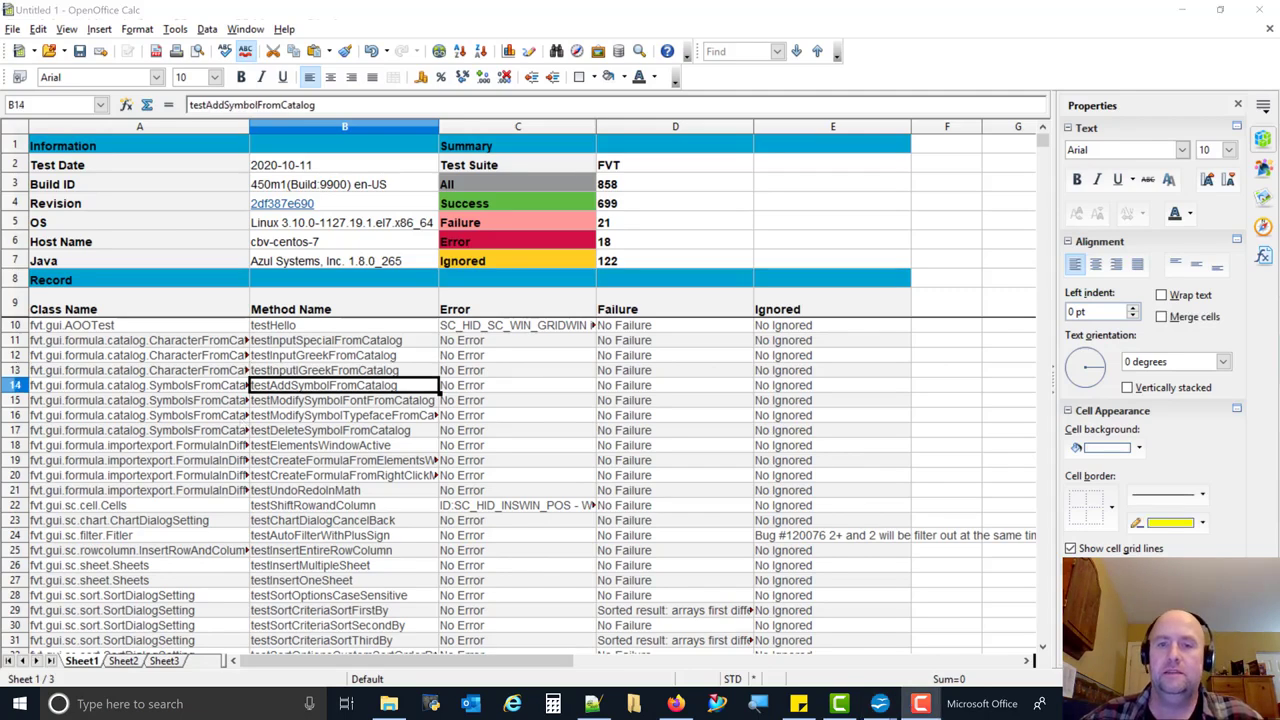